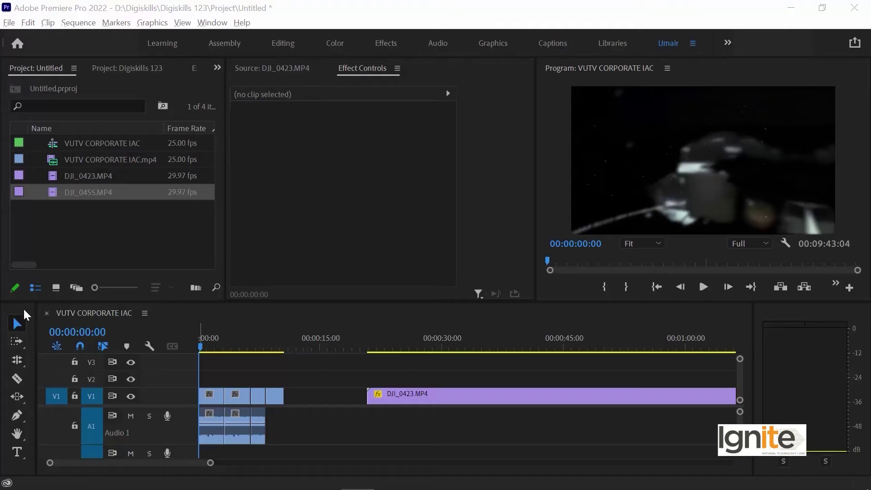
- Widen the tools panel so its tools line up in a single horizontal row beside the timeline
left_click_drag(43, 314, 46, 316)
left_click_drag(150, 326, 50, 384)
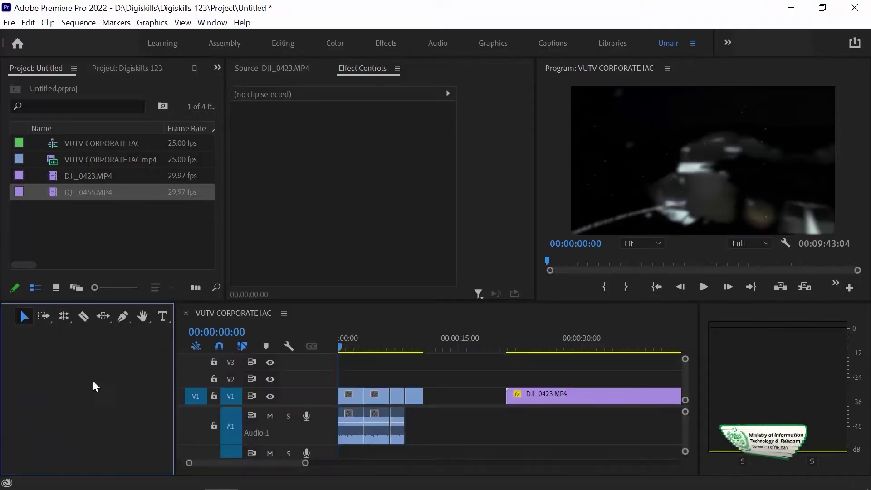
left_click_drag(175, 358, 8, 353)
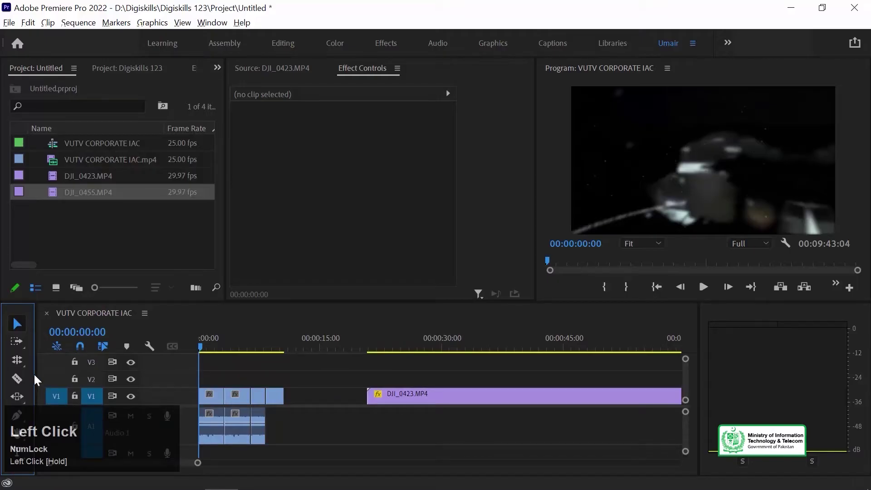
left_click_drag(33, 373, 187, 370)
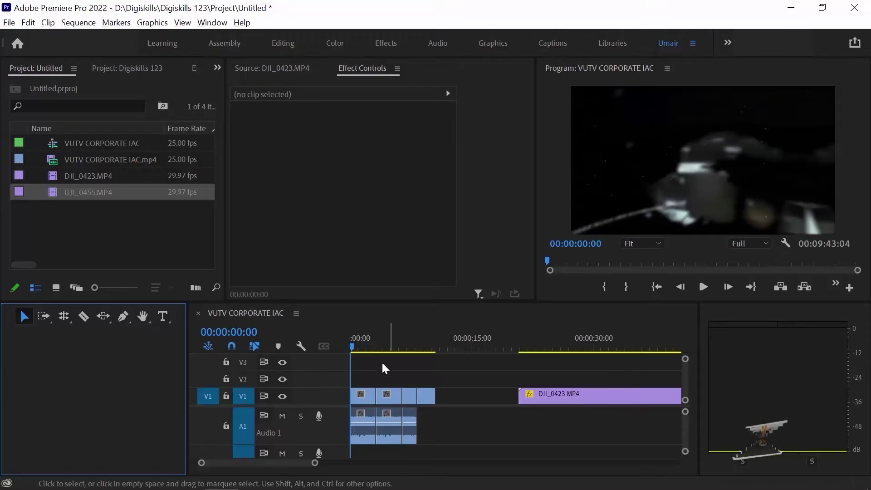
- Select short clips on V1 individually, then marquee-select all four short clips at the sequence start
left_click(385, 395)
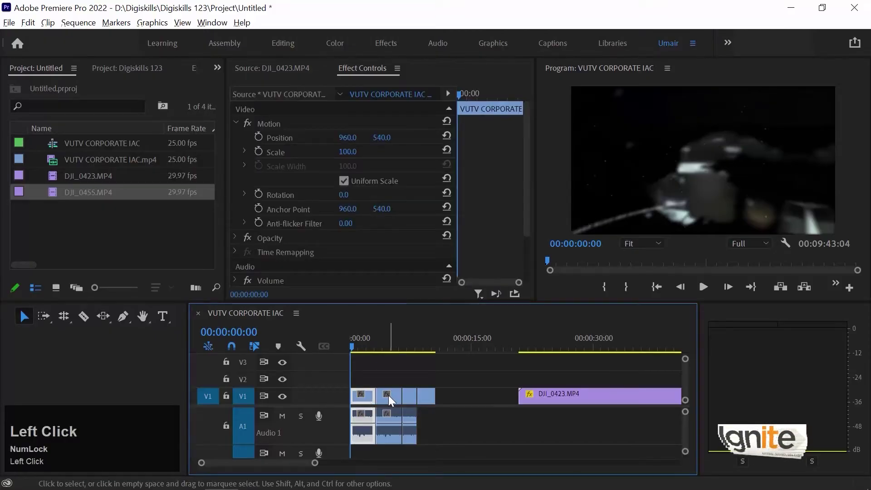
left_click(410, 400)
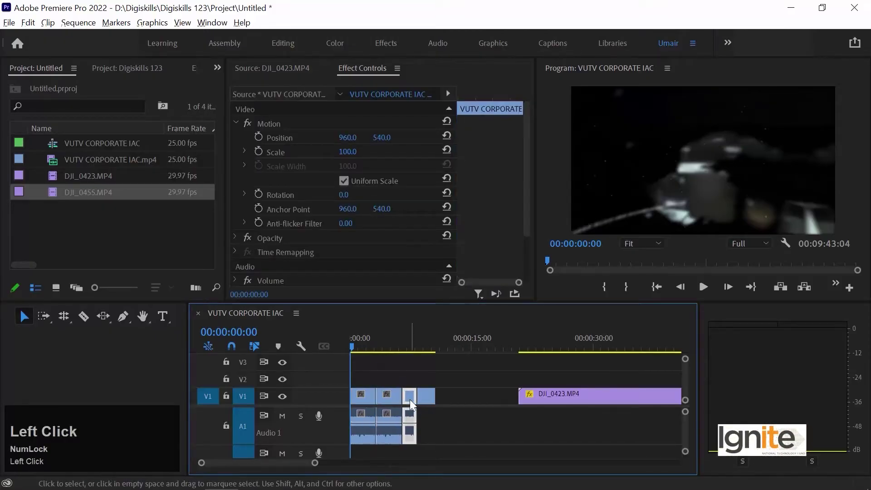
left_click_drag(473, 368, 323, 422)
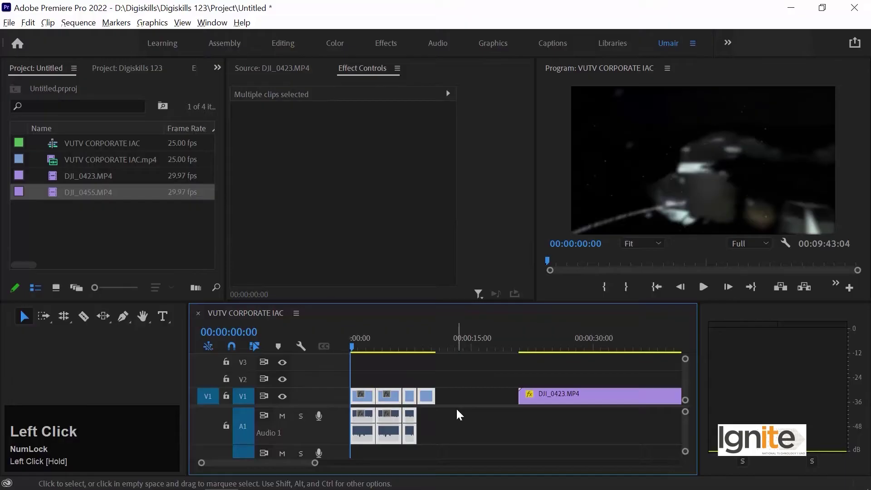
- Widen the timeline panel toward the audio meters and marquee-select every clip in the sequence
left_click_drag(699, 381, 788, 369)
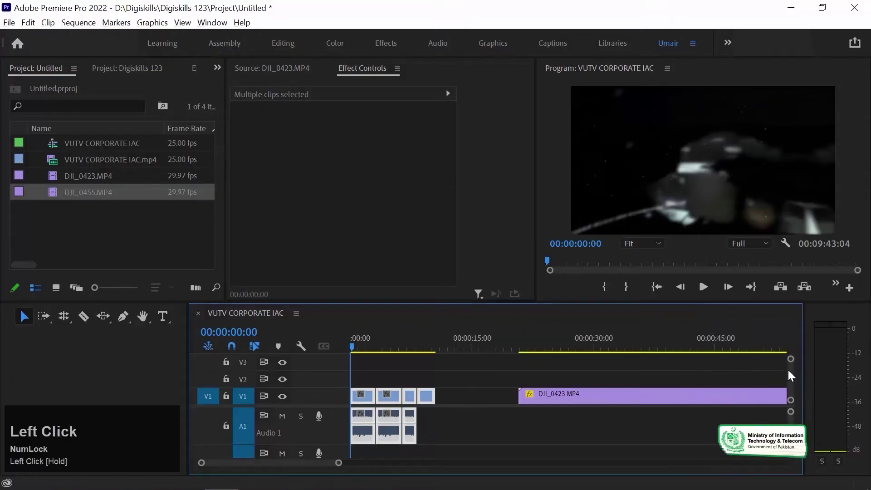
key("minus")
key("minus")
key("minus")
left_click_drag(575, 367, 282, 416)
key("equal")
key("equal")
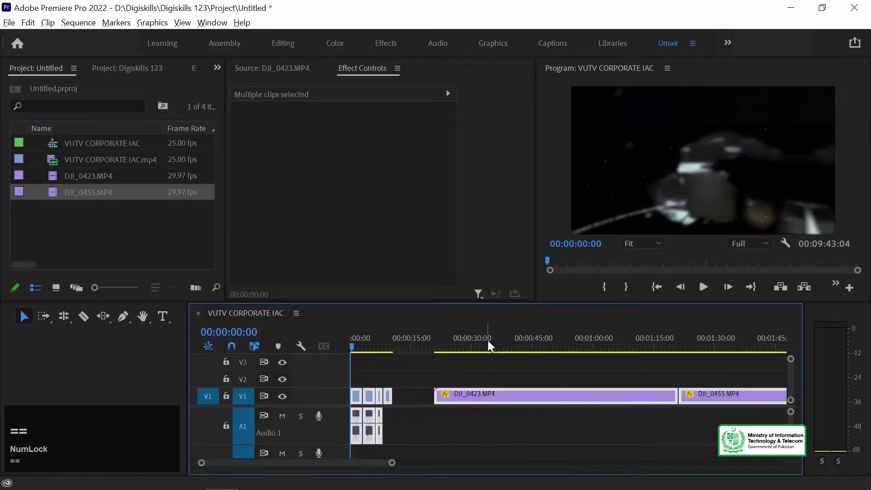
- Select the first and third short clips together with DJI_0455.MP4, then clear the selection
left_click(474, 368)
left_click(357, 400)
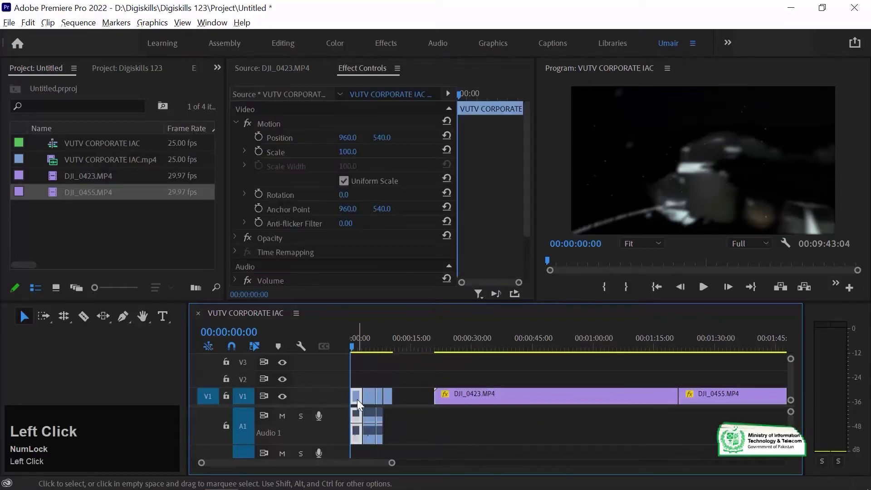
key("shift")
left_click(380, 396, "shift")
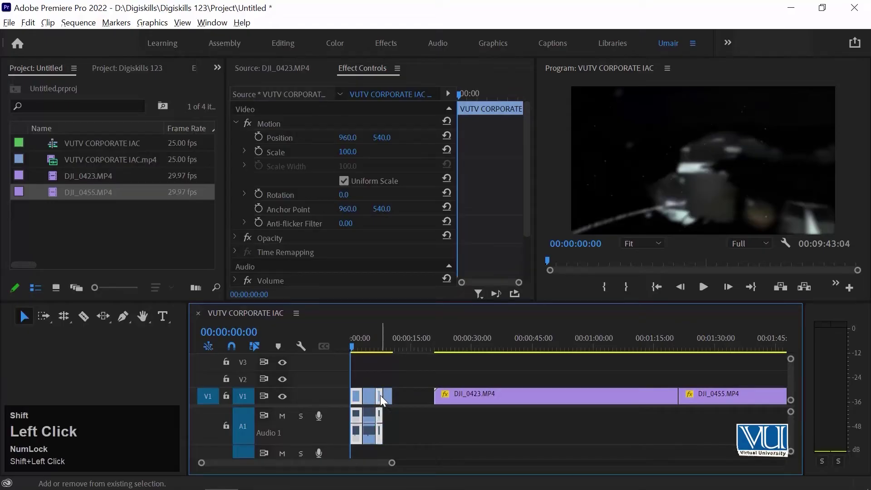
left_click(720, 396, "shift")
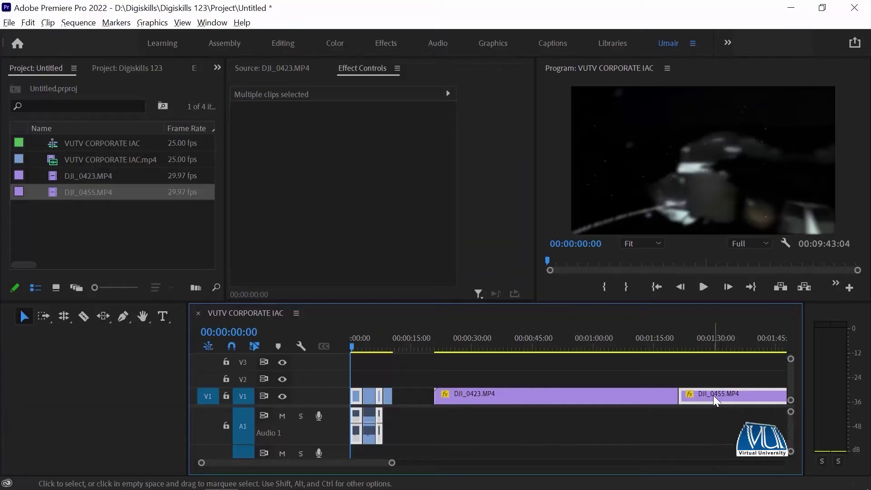
left_click(476, 344)
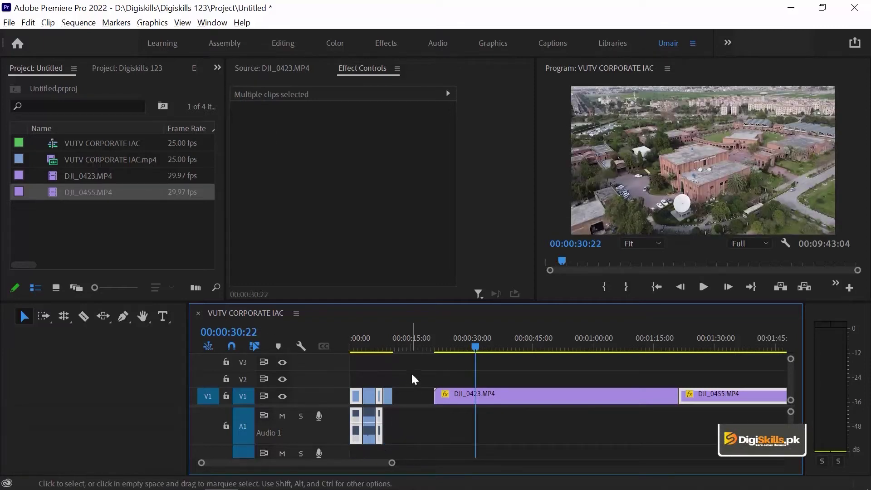
left_click(426, 368)
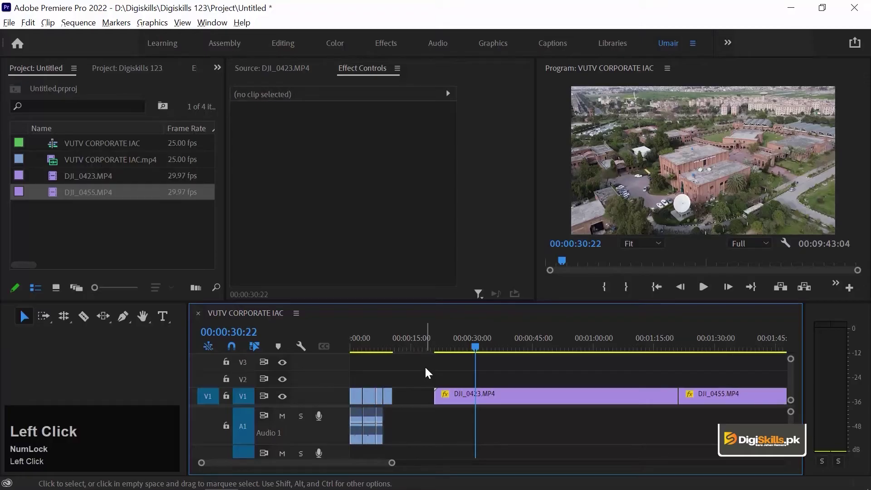
- Play the end of DJI_0423.MP4 up to 00:01:18:13 and trim the clip's end to that point
key("Down")
key("equal")
key("equal")
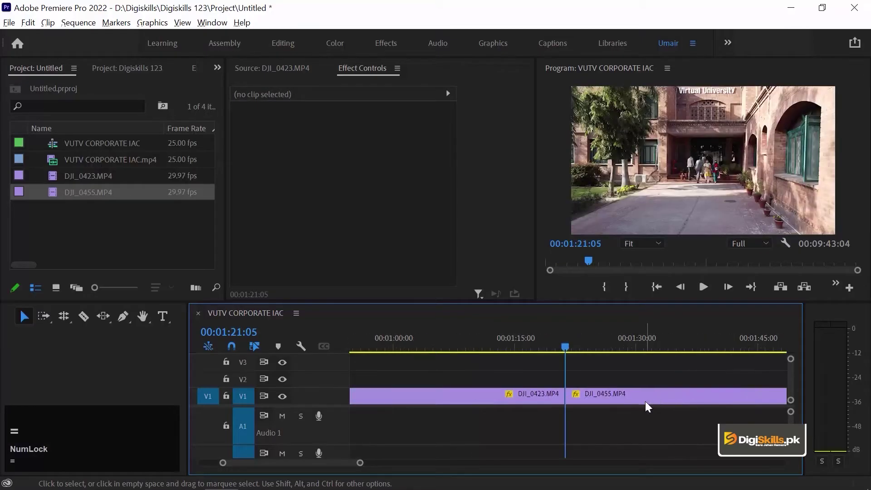
left_click_drag(506, 338, 472, 340)
key("space")
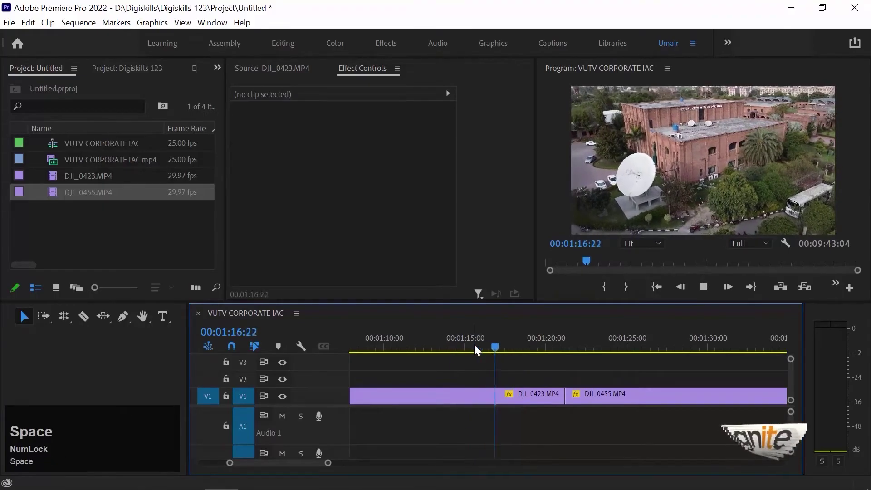
key("space")
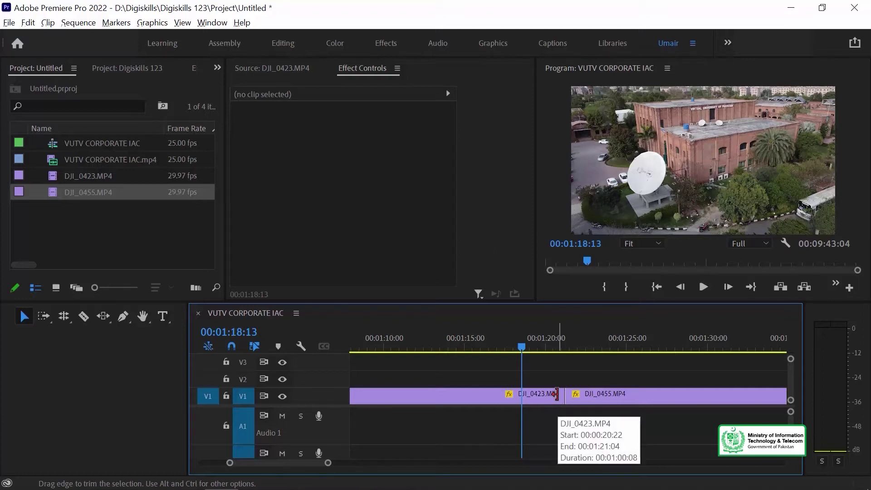
left_click_drag(556, 394, 517, 394)
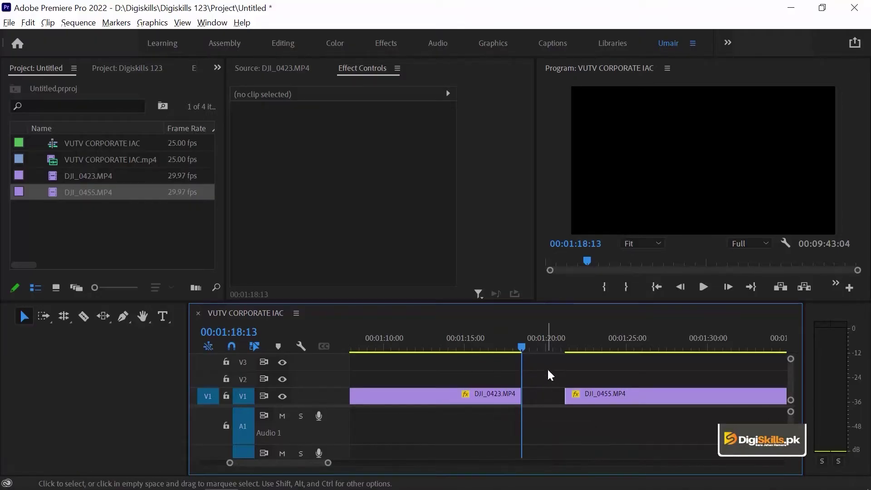
- Scrub through DJI_0455.MP4 to 00:01:31:14 and trim the clip's start to that point
left_click_drag(567, 347, 712, 350)
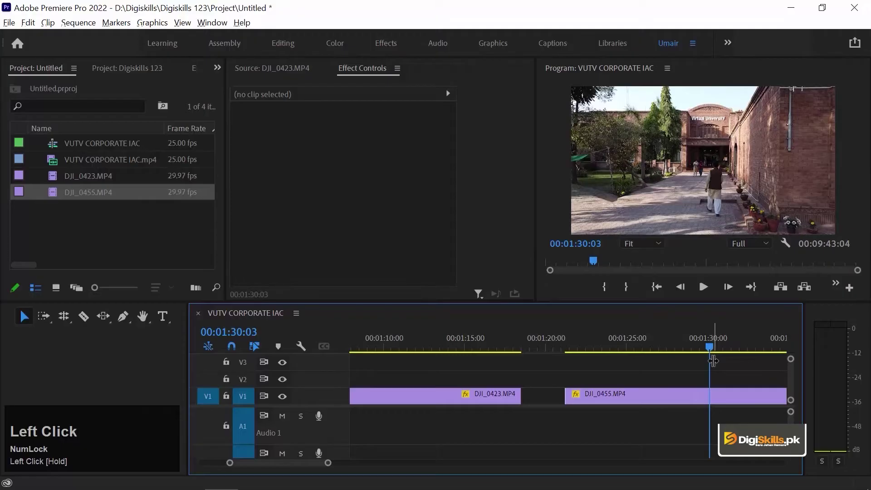
scroll(657, 368, "down", 5)
left_click_drag(571, 345, 589, 347)
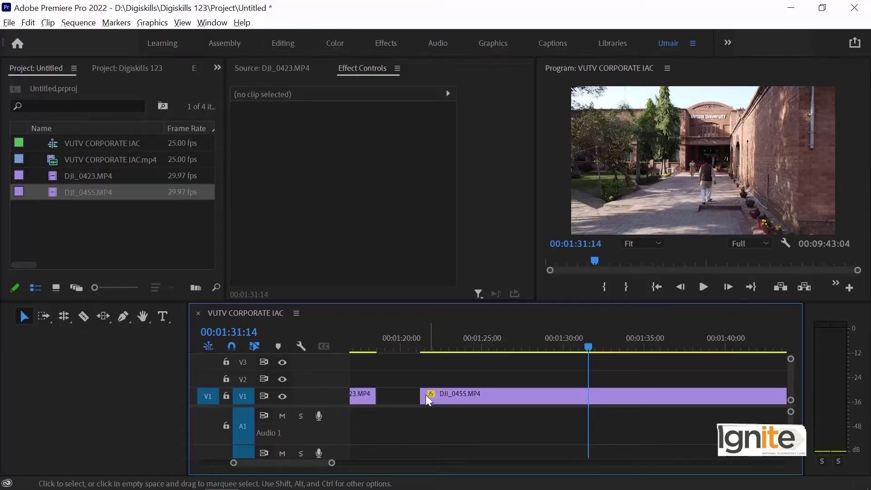
left_click_drag(426, 394, 589, 395)
- Move DJI_0455.MP4 against the end of DJI_0423.MP4 to close the gap between them
left_click(608, 390)
key("minus")
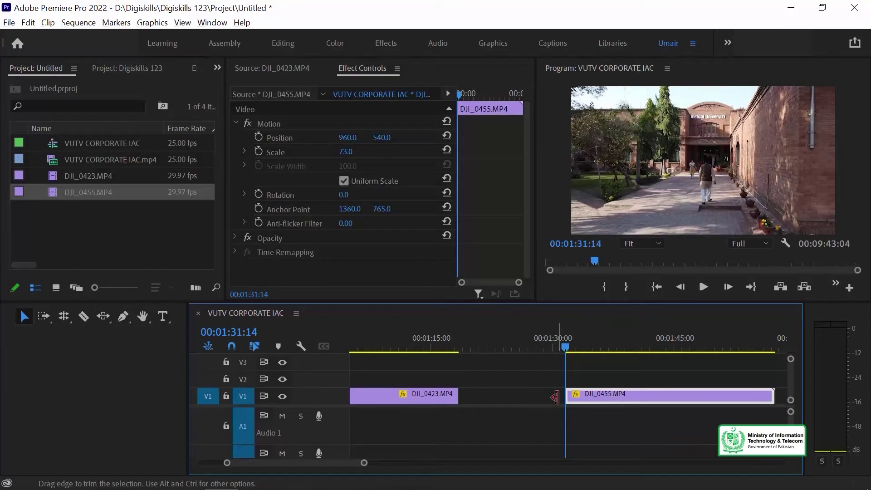
left_click_drag(604, 396, 426, 410)
- Marquee-select both DJI clips and move them together to start at about 00:00:29:15 on V1, then deselect them
left_click(509, 378)
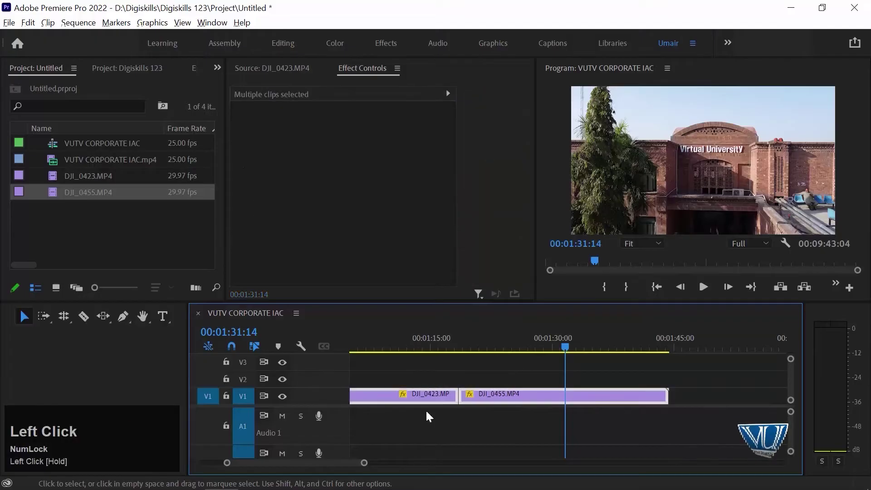
key("minus")
key("minus")
key("minus")
key("equal")
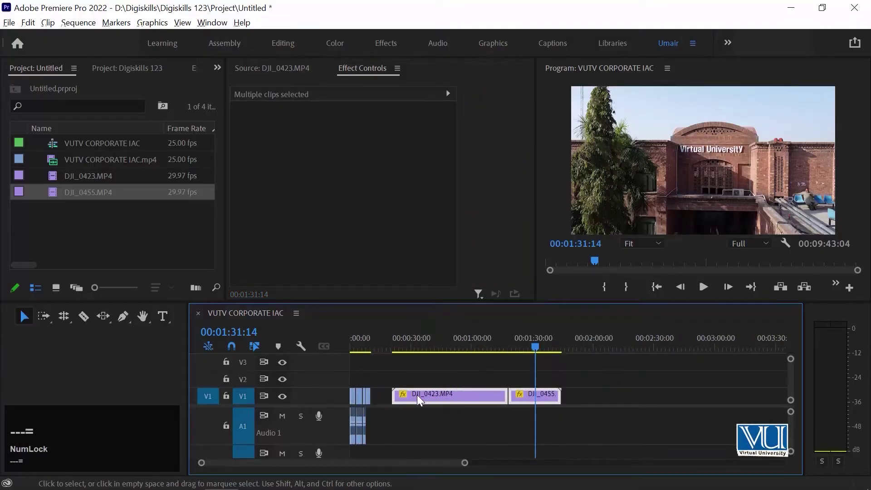
left_click_drag(418, 394, 436, 395)
left_click(391, 373)
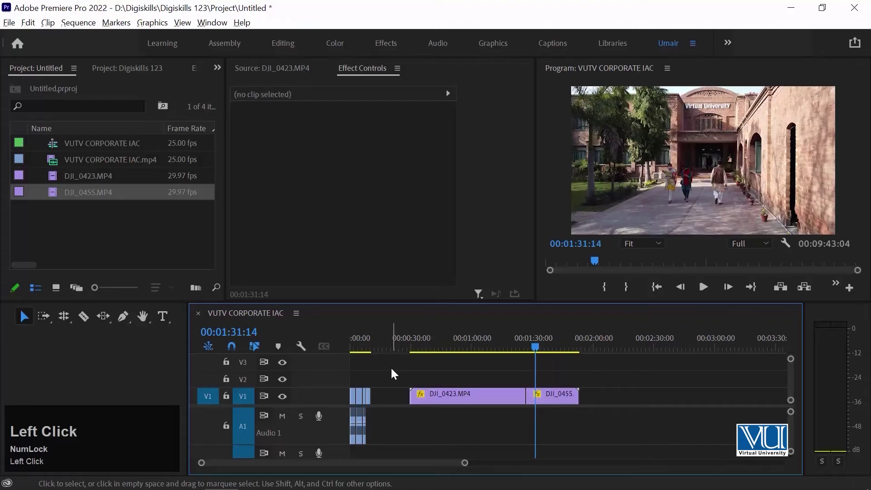
- Use the Track Select Forward tool to select DJI_0423.MP4 and every clip after it
left_click(43, 316)
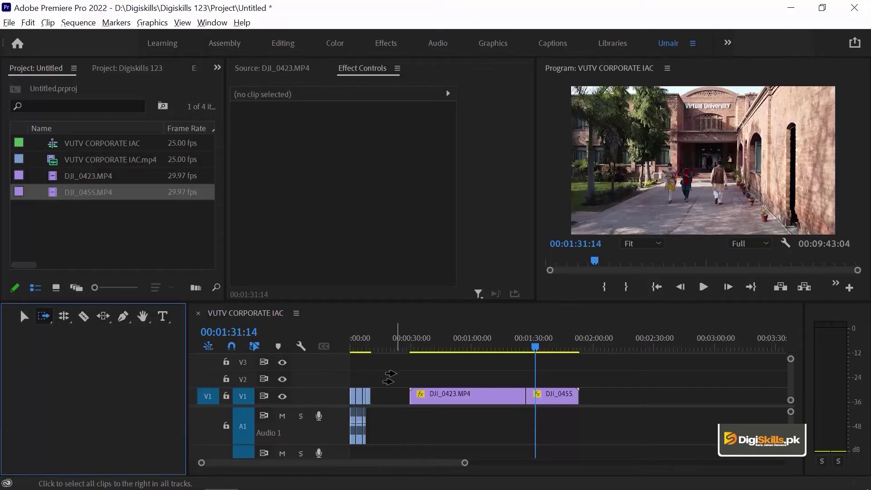
key("v")
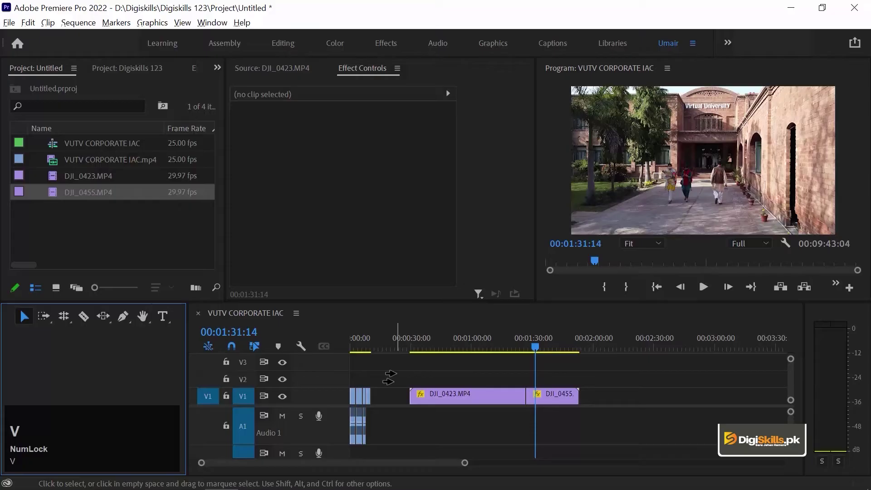
key("a")
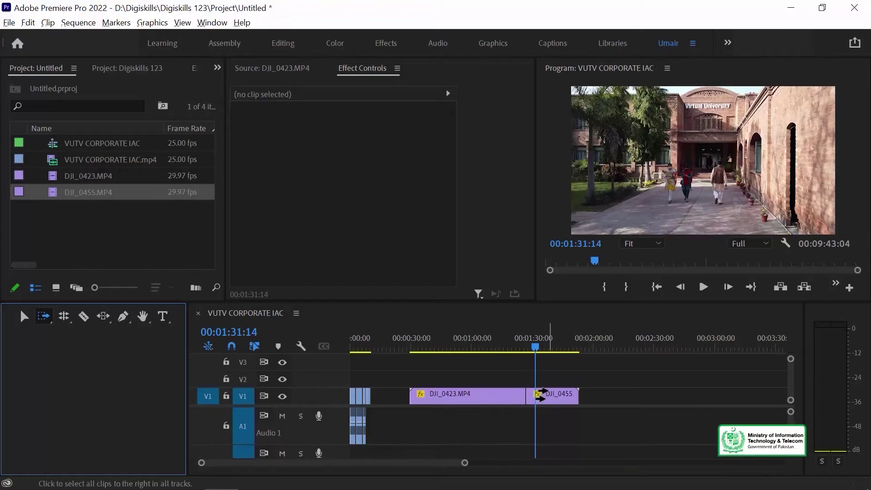
left_click(433, 393)
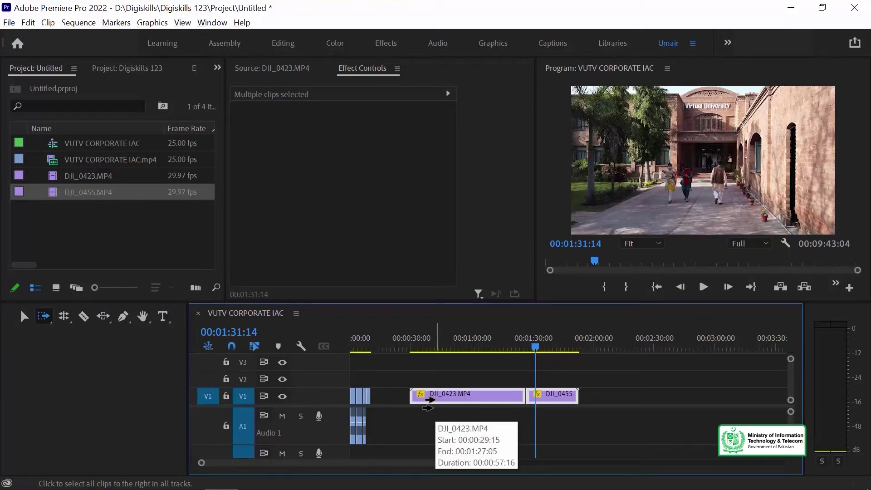
- Place the playhead at 00:00:01:17 and select all clips from the second short clip onward with Track Select Forward
left_click(355, 343)
key("equal")
key("equal")
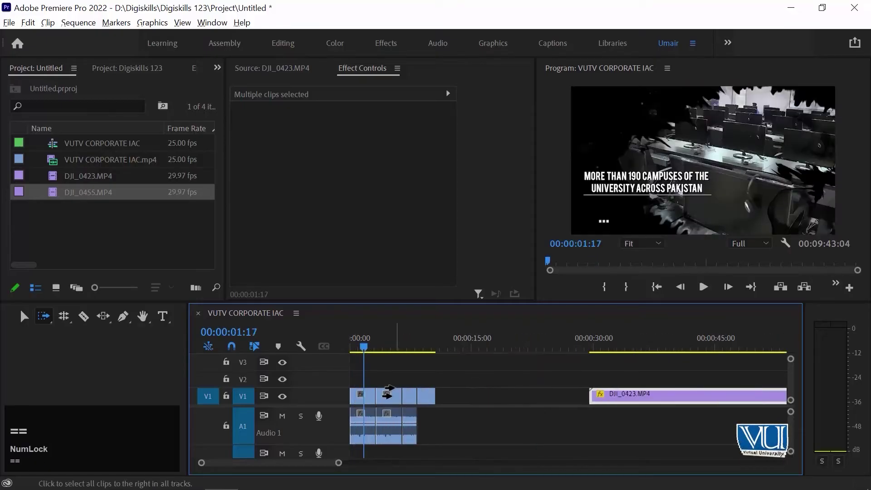
left_click(386, 394)
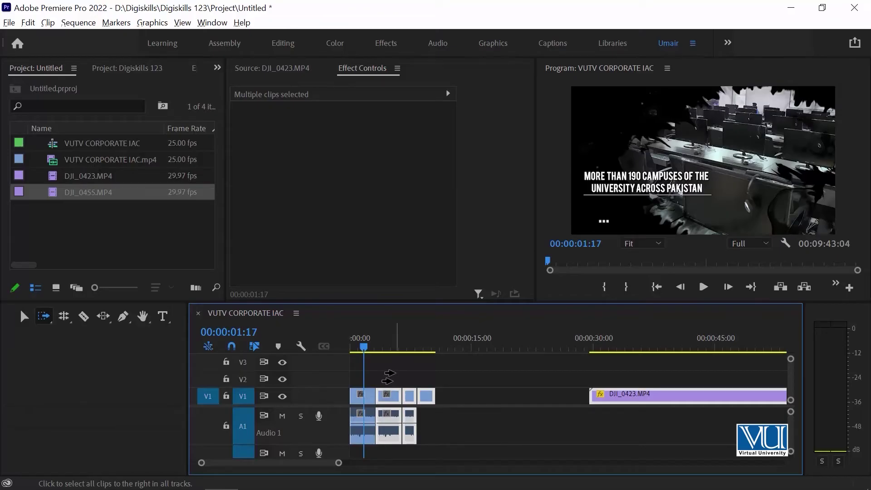
- Examine at different timeline scales which clips the forward selection covers
key("minus")
key("minus")
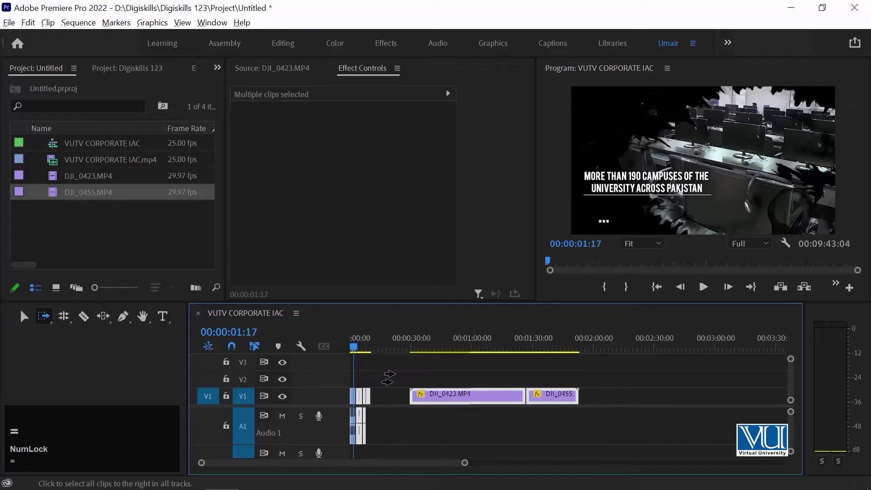
key("equal")
key("equal")
key("minus")
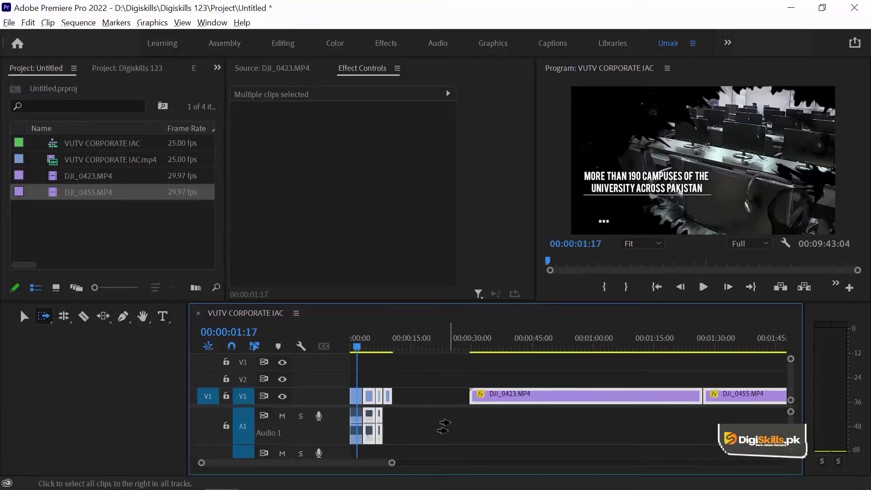
key("Num_Lock")
key("equal")
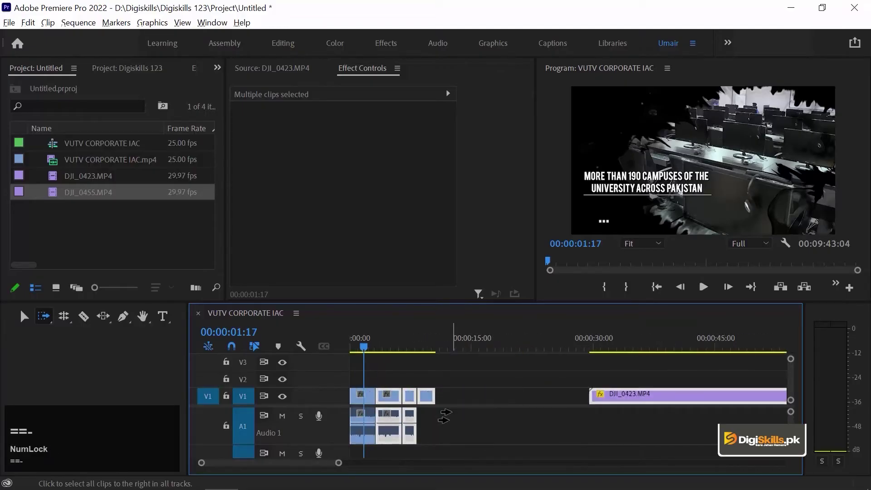
key("minus")
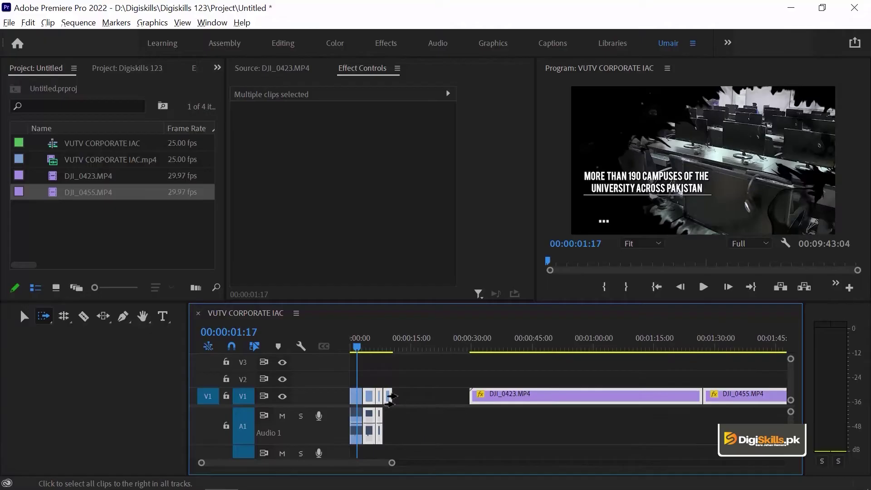
- Move DJI_0423.MP4 up to track V2 and DJI_0455.MP4 up to track V3 with the Selection tool, keeping their timing
key("v")
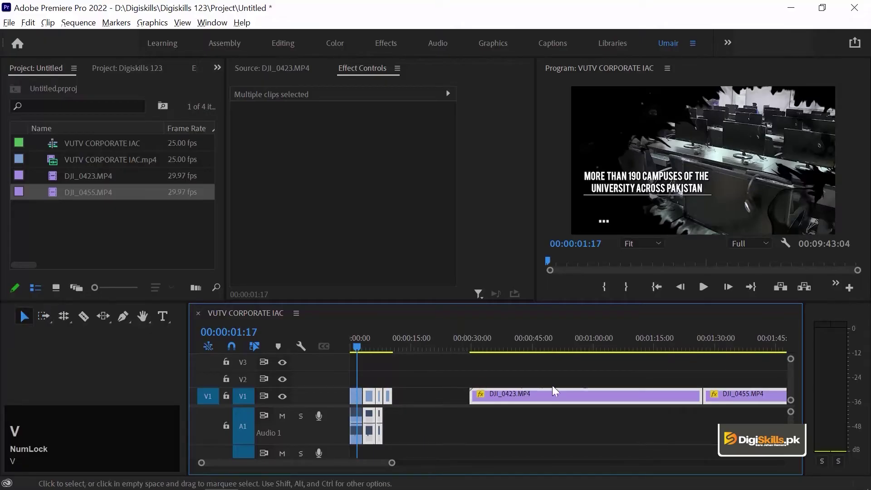
left_click(701, 377)
left_click(653, 397)
key("super")
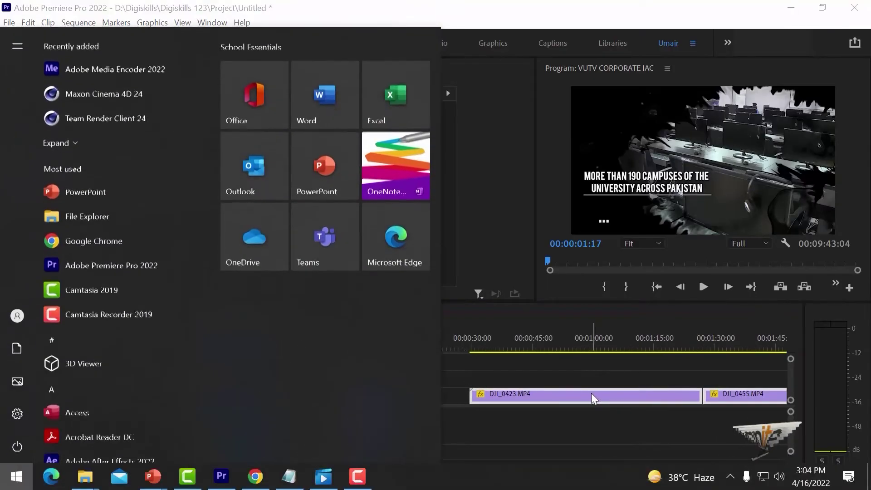
left_click(592, 393)
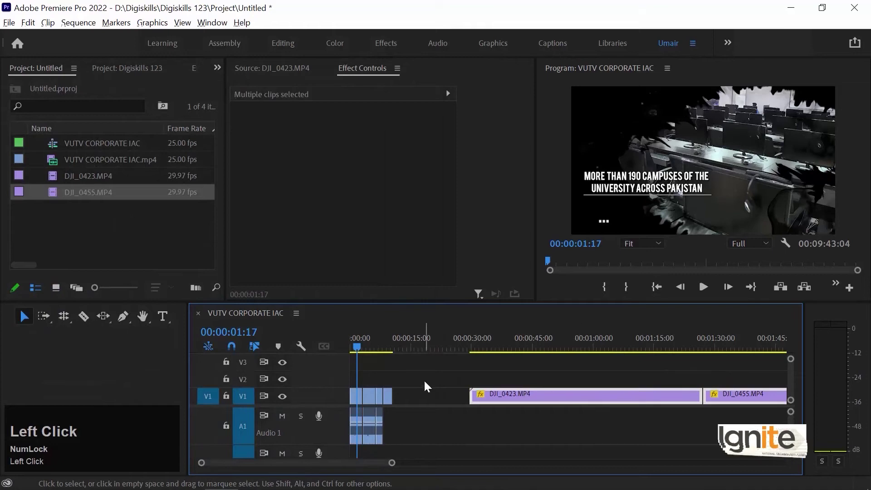
left_click_drag(519, 393, 502, 381)
left_click_drag(577, 383, 577, 394)
left_click(685, 384)
left_click_drag(653, 391, 653, 380)
left_click_drag(721, 392, 711, 369)
- Use Track Select Forward to select the clips on all tracks from the second short clip onward
key("a")
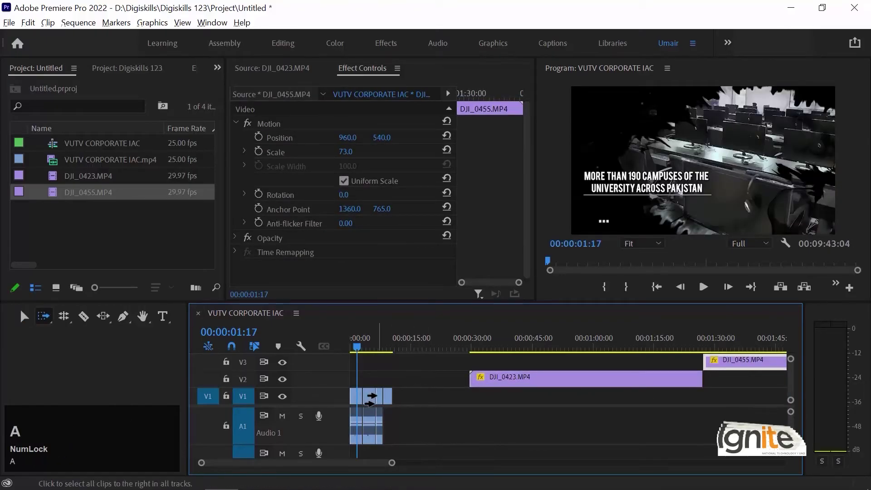
left_click(361, 396)
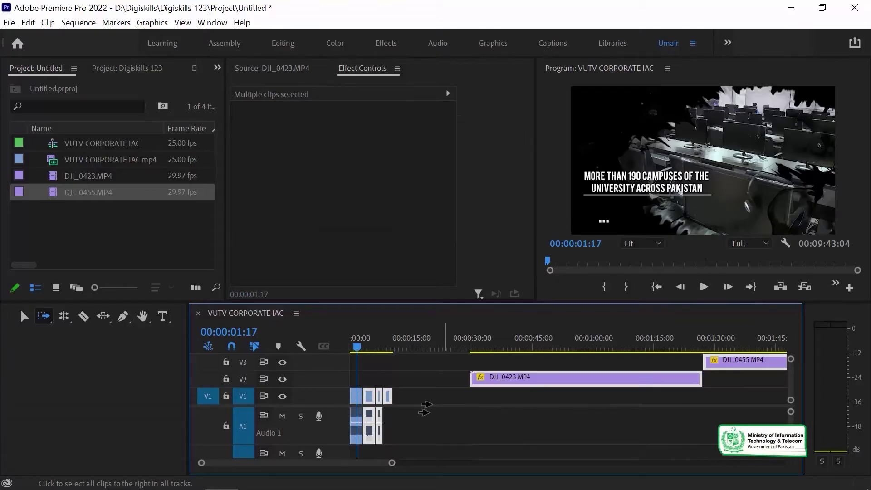
key("equal")
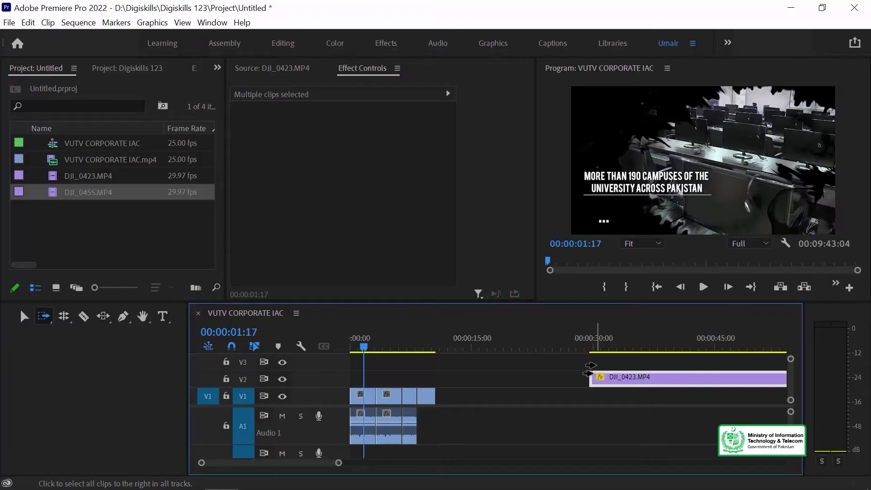
key("minus")
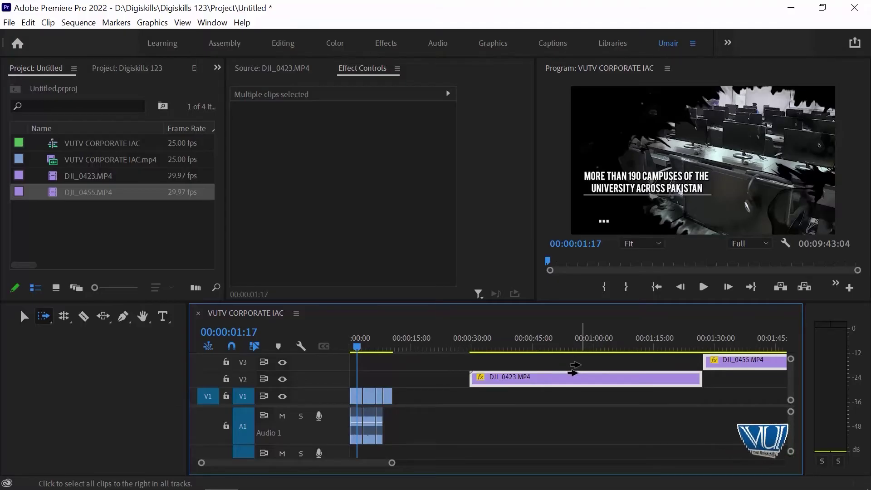
- Restrict Track Select Forward to a single track, selecting V1 from its second short clip onward and DJI_0423.MP4 on V2
key("shift")
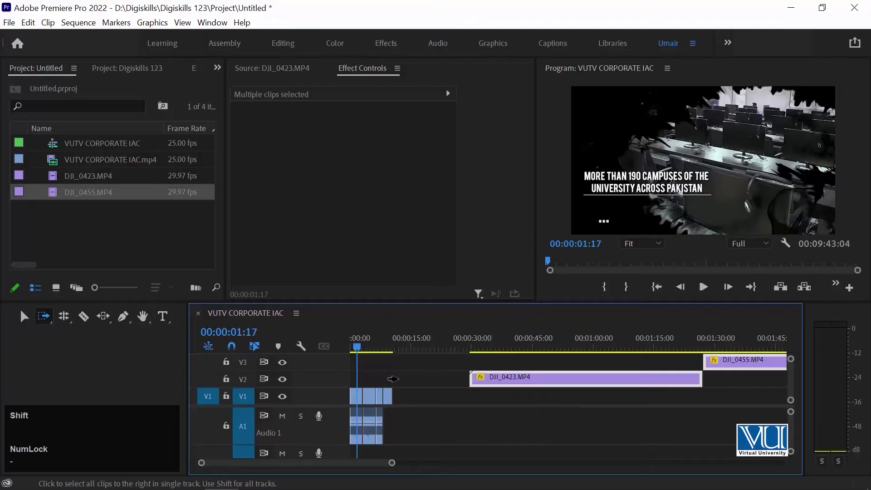
left_click(361, 395, "shift")
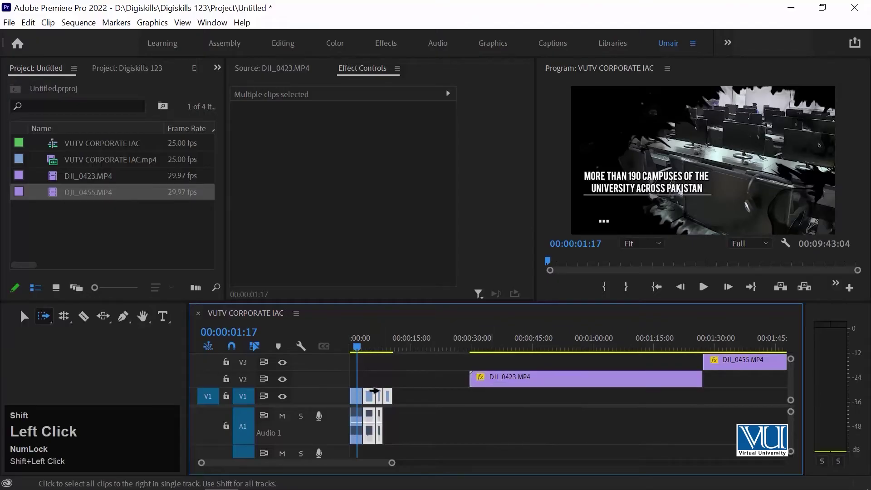
left_click(419, 378)
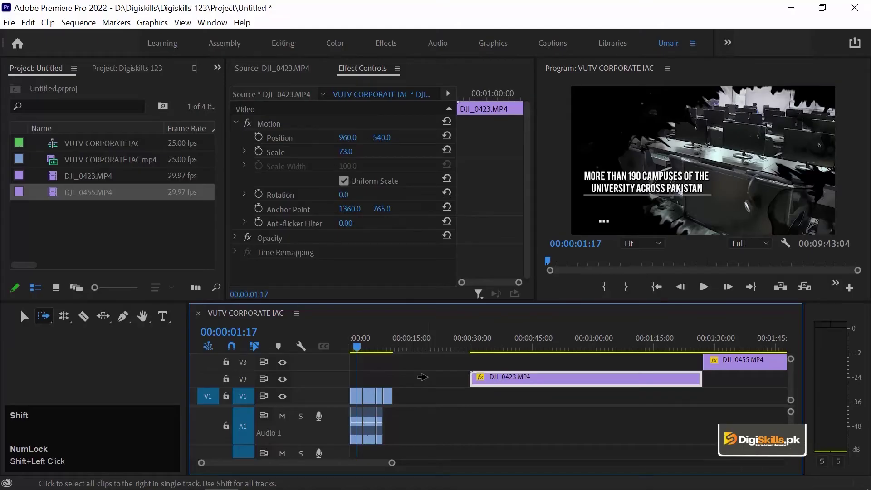
- Switch to the Track Select Backward tool and select all short clips before the gap preceding DJI_0423.MP4
left_click(46, 315)
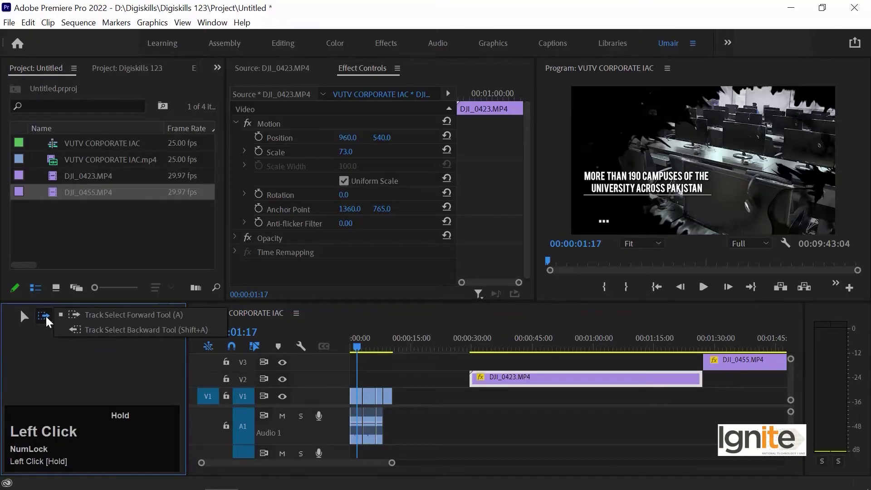
left_click(108, 329)
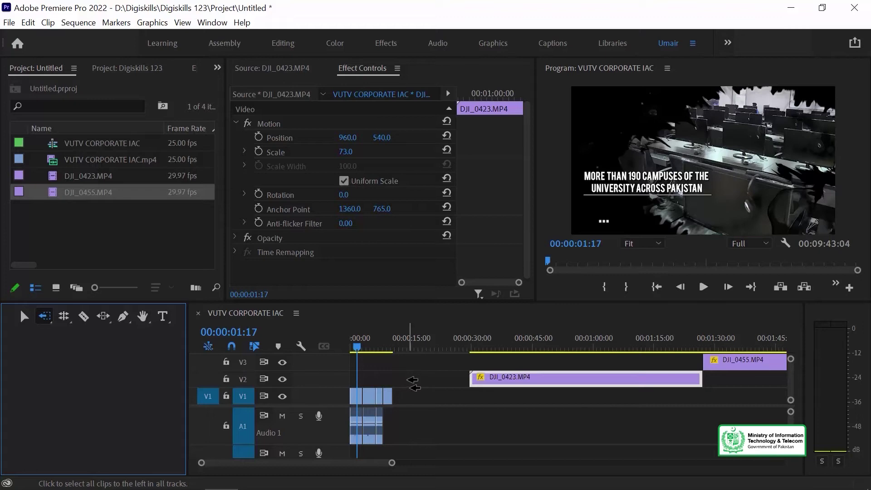
key("equal")
key("minus")
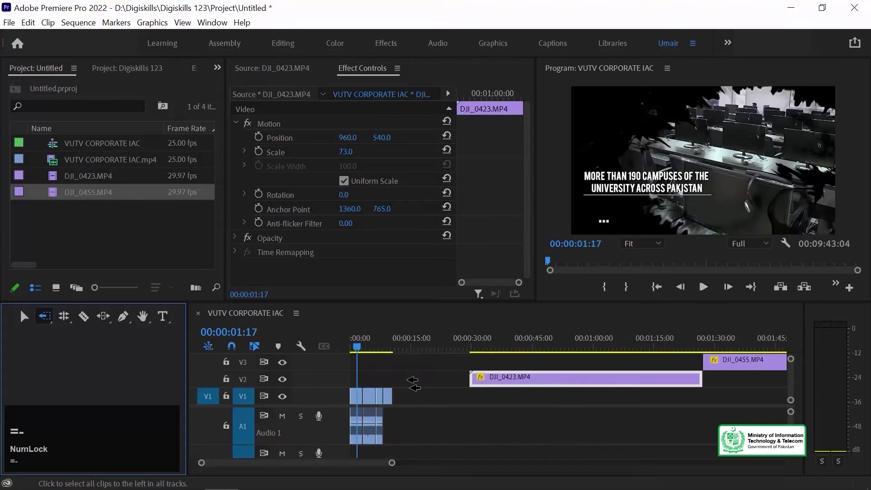
left_click(426, 384)
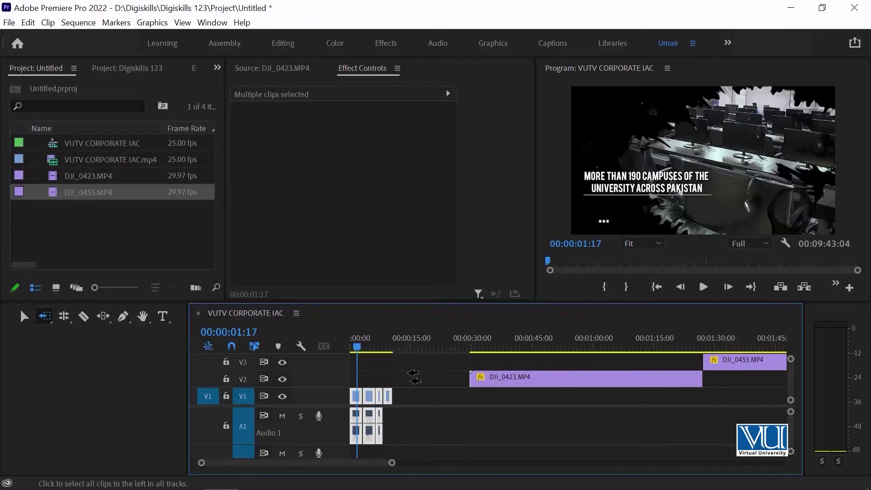
- Select backward from DJI_0423.MP4, from the start of the short clips, and from the gap after the short clips
left_click(580, 378)
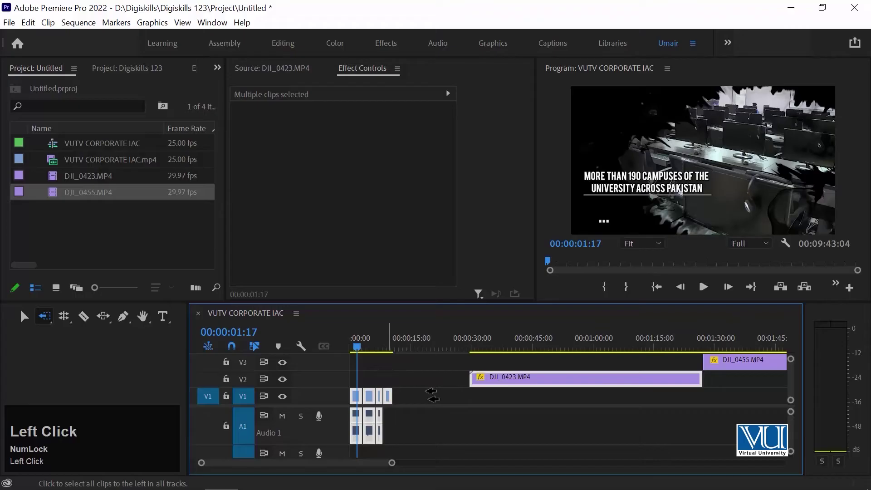
left_click(368, 396)
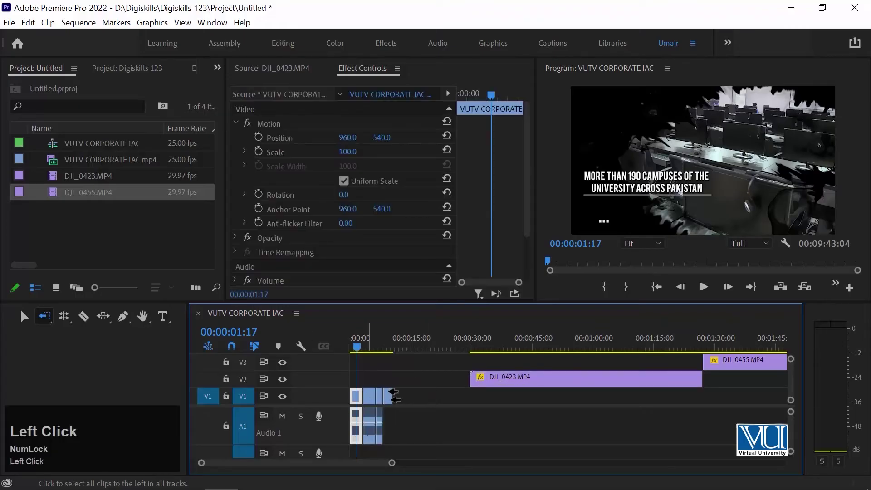
left_click(427, 397)
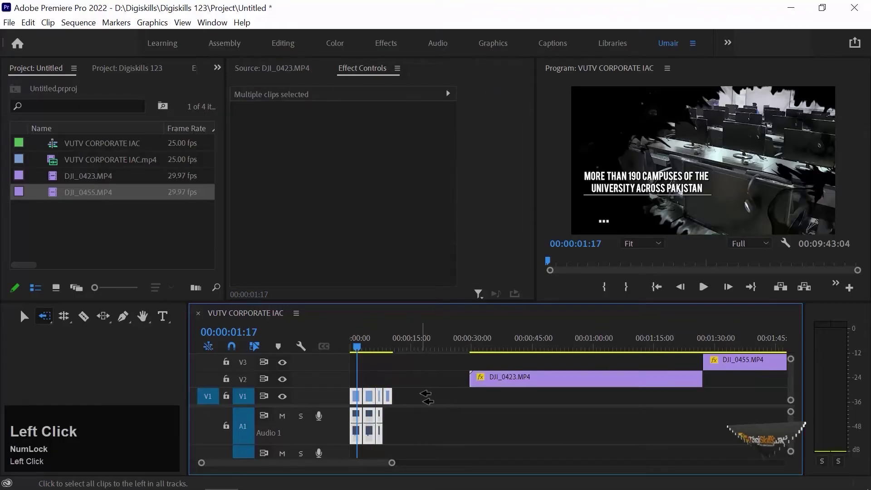
- Try to move the clips from the second short clip onward farther along the timeline with Track Select Forward
key("a")
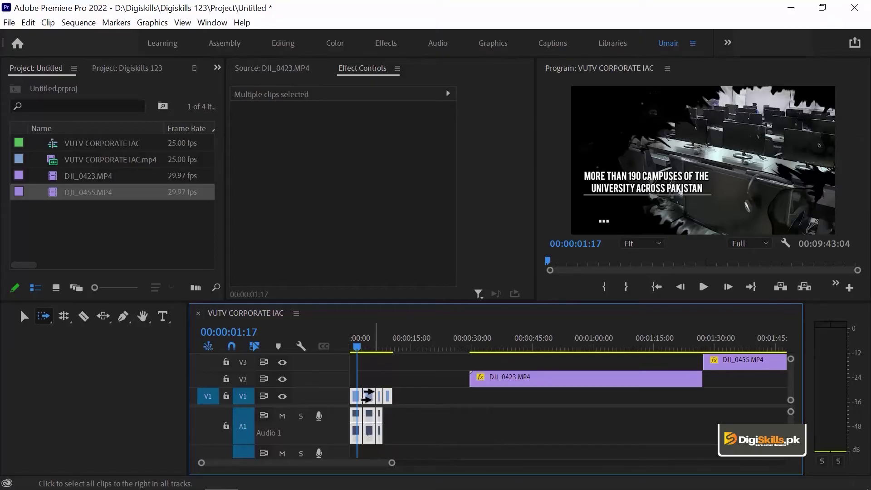
left_click_drag(368, 395, 621, 398)
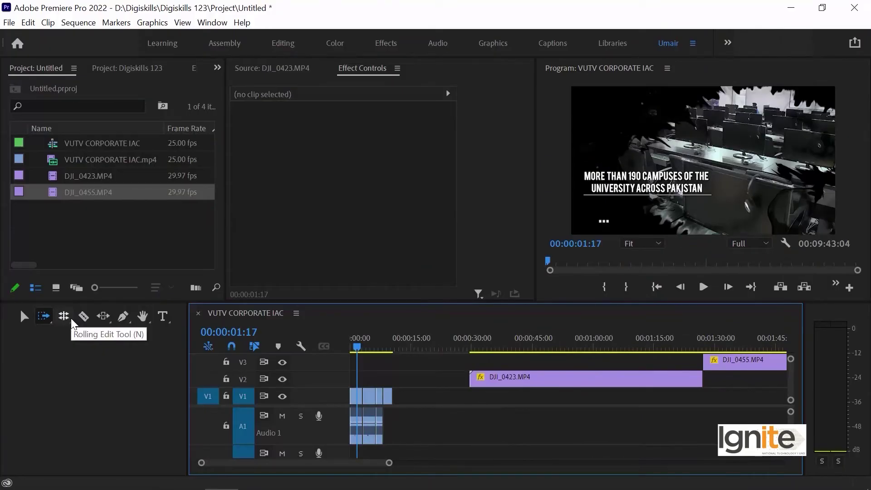
- Use the Rolling Edit tool to roll the cut between the first and second V1 clips to about 00:00:05:15
key("equal")
key("equal")
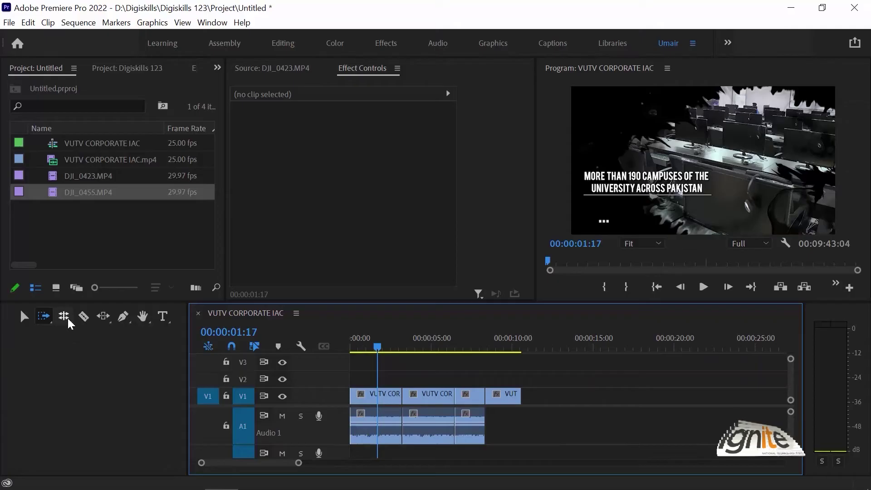
key("n")
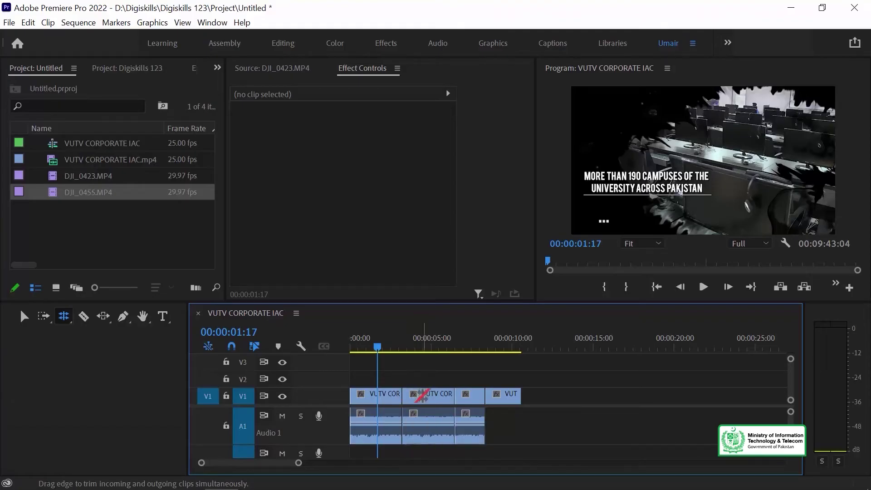
key("equal")
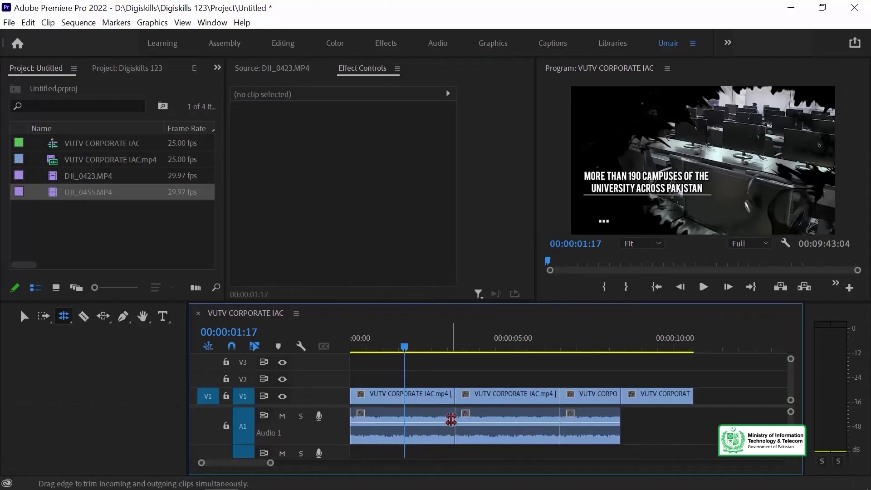
left_click(416, 398)
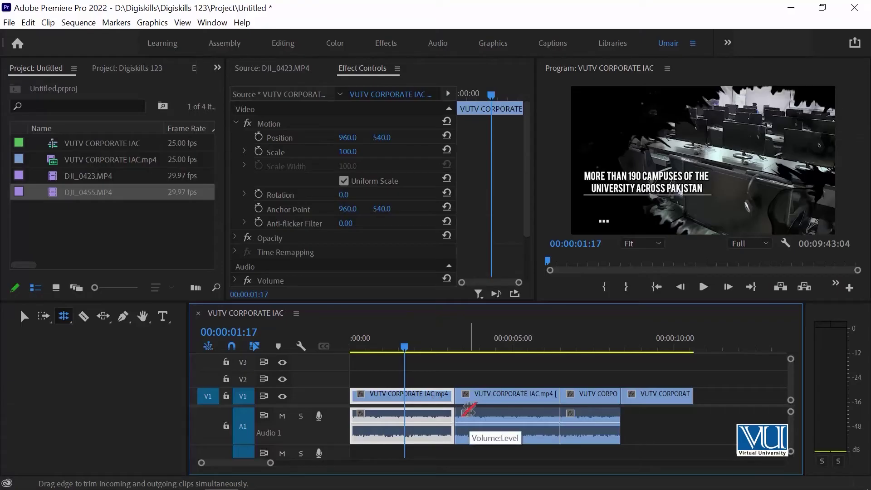
left_click(467, 345)
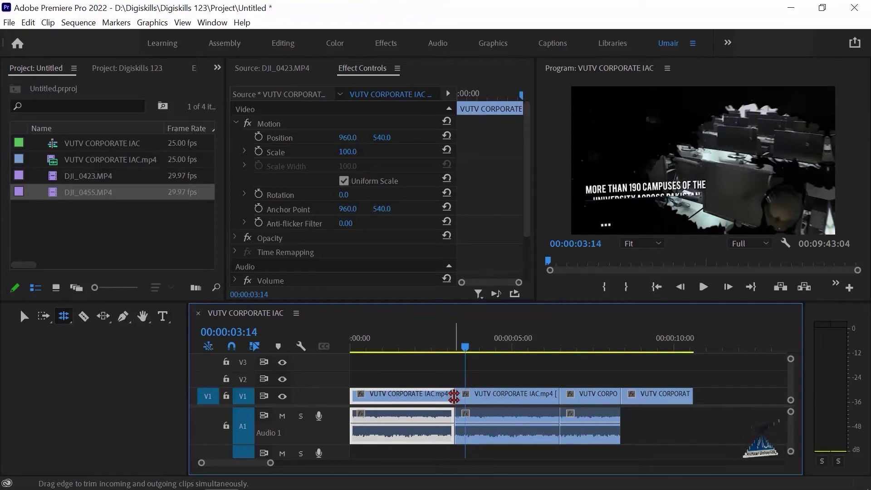
left_click_drag(453, 397, 472, 396)
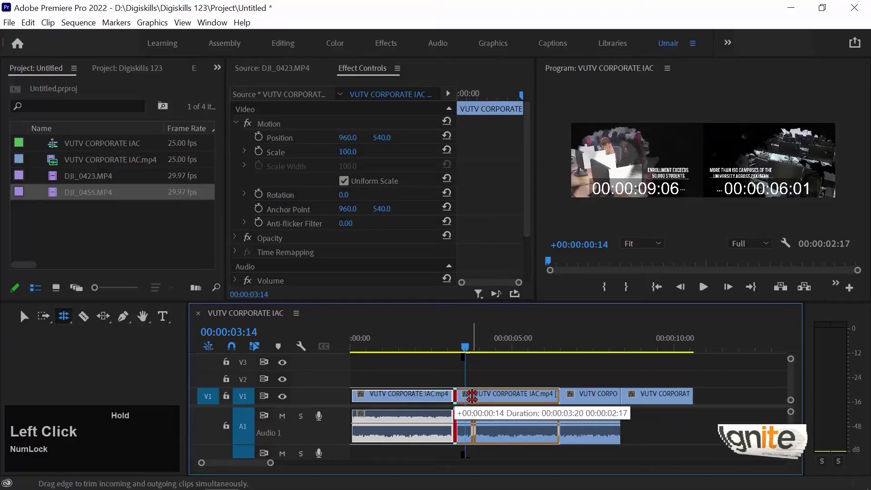
left_click_drag(472, 396, 485, 392)
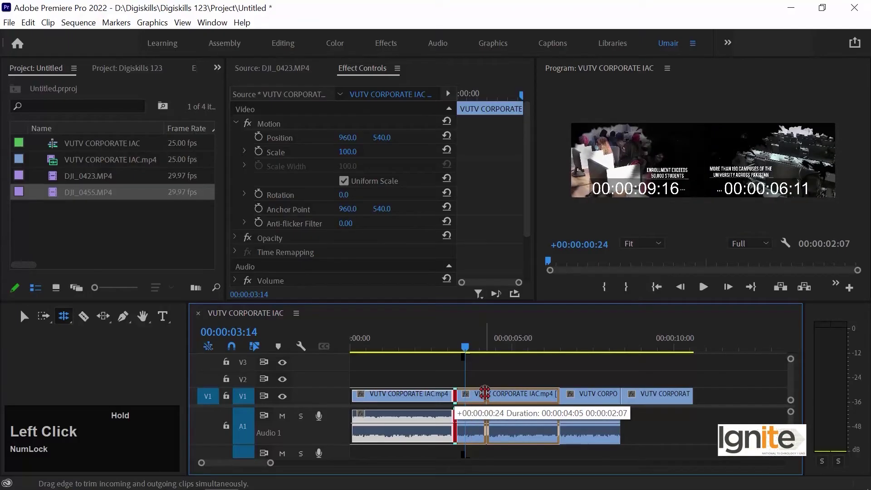
left_click_drag(485, 392, 532, 382)
left_click(557, 421)
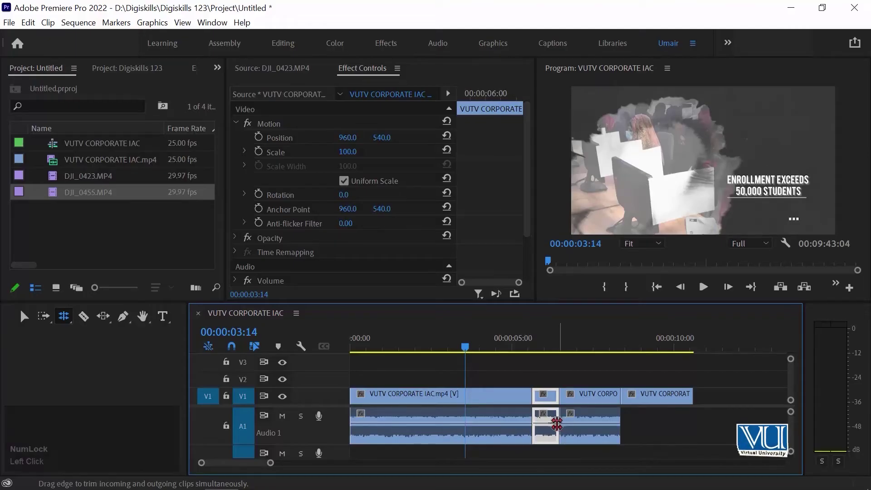
- Play the sequence from about 00:00:05:00 across the rolled cut and undo the rolling edit
left_click(511, 347)
key("space")
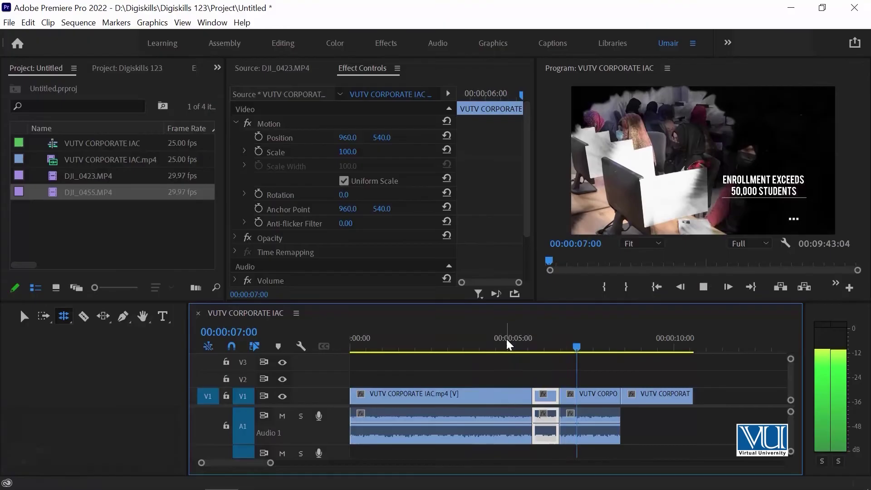
key("space")
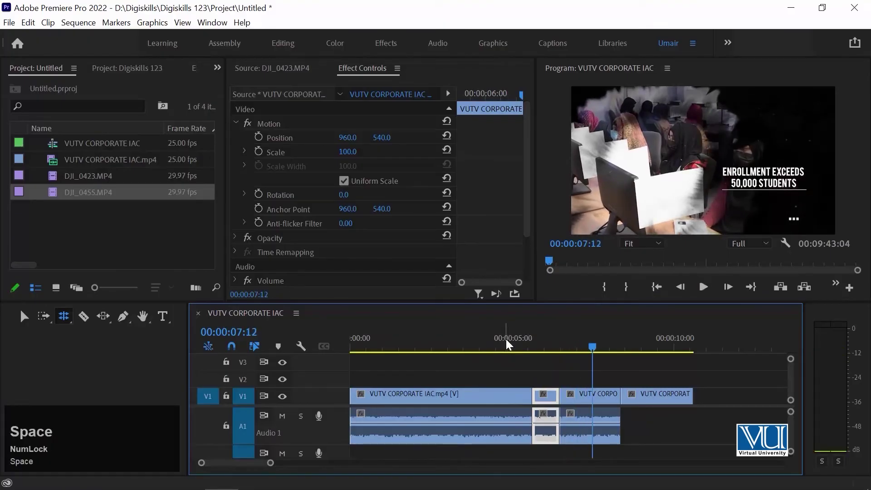
key("ctrl+z")
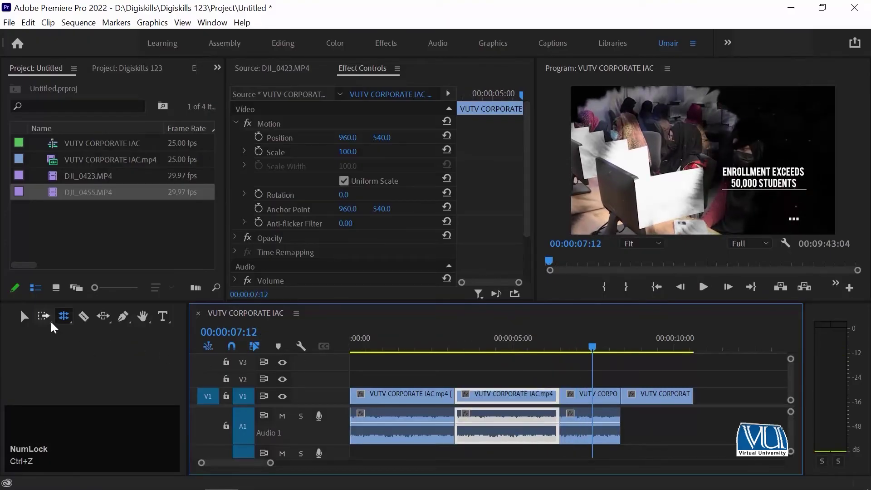
- Activate the Ripple Edit tool and place the playhead at 00:00:01:12 within the first V1 clip
left_click(63, 316)
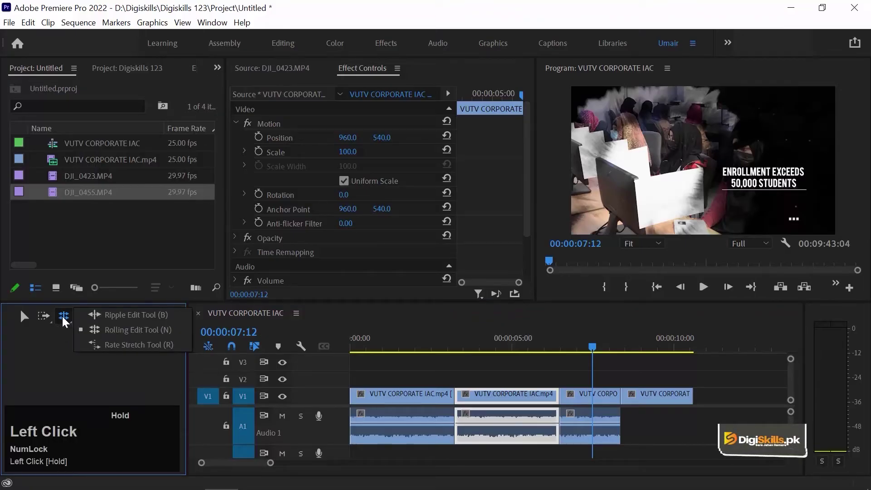
left_click(138, 315)
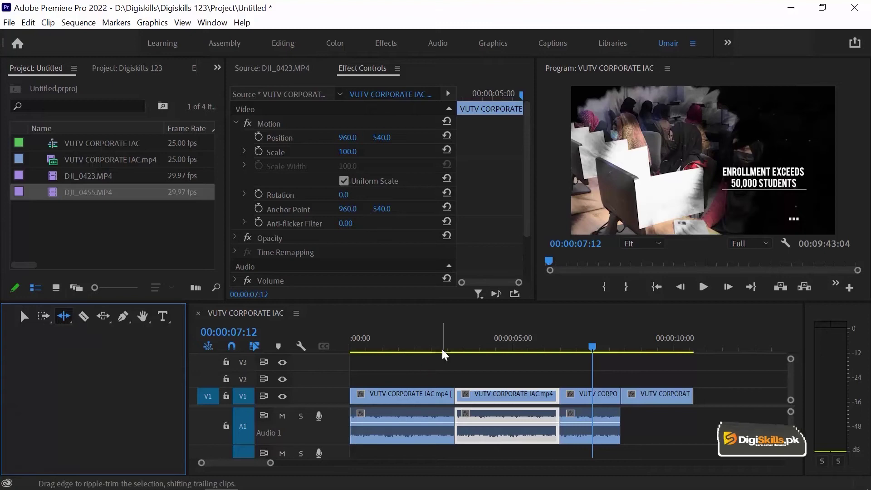
left_click(409, 342)
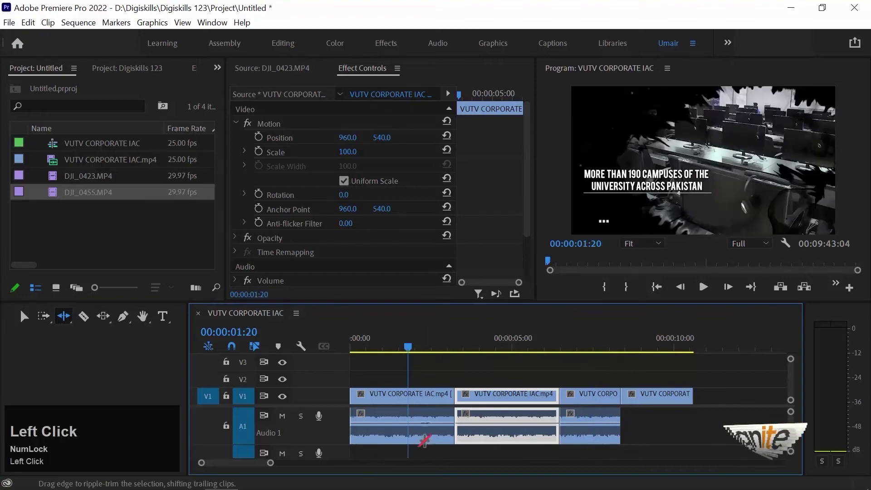
left_click_drag(397, 341, 463, 341)
key("equal")
left_click_drag(520, 396, 490, 394)
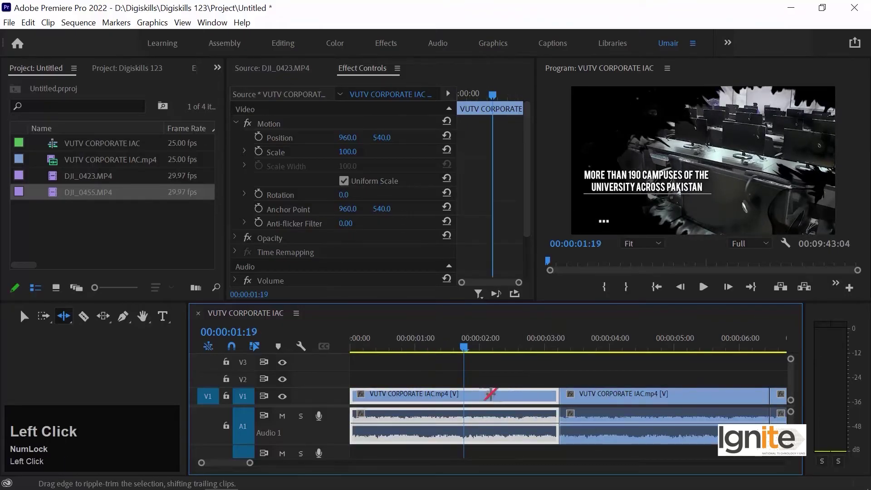
left_click_drag(430, 339, 464, 337)
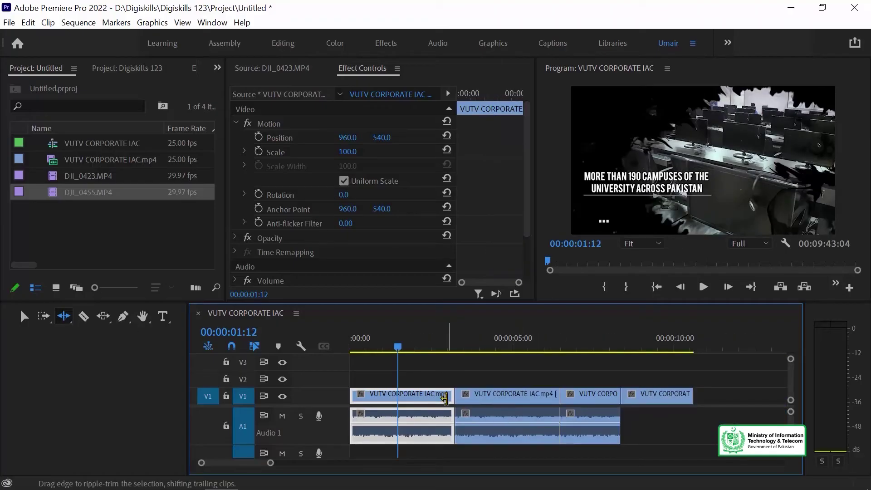
- Ripple-trim the end of the first V1 clip back to 00:00:01:12 and undo the trim
left_click_drag(444, 398, 393, 399)
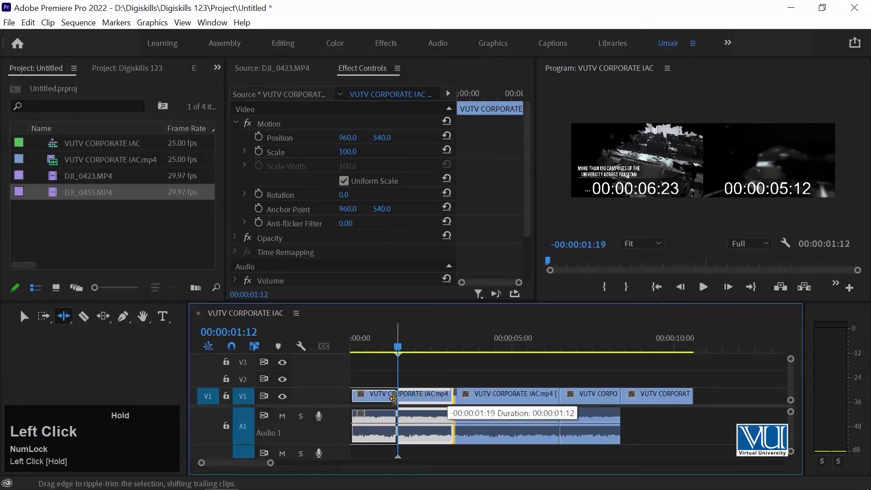
left_click_drag(393, 399, 393, 399)
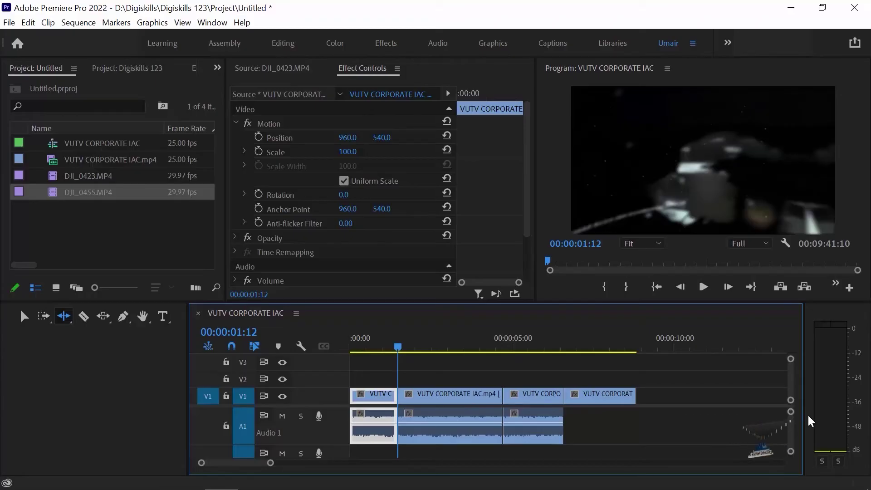
key("ctrl+z")
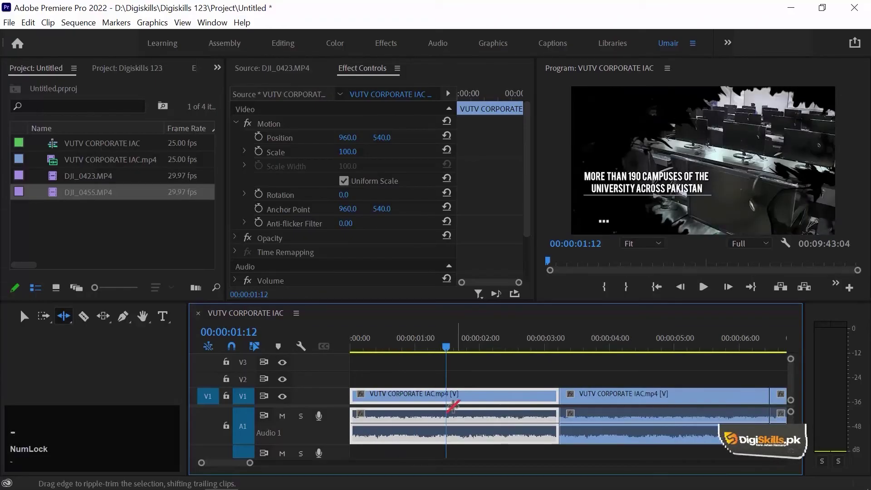
key("minus")
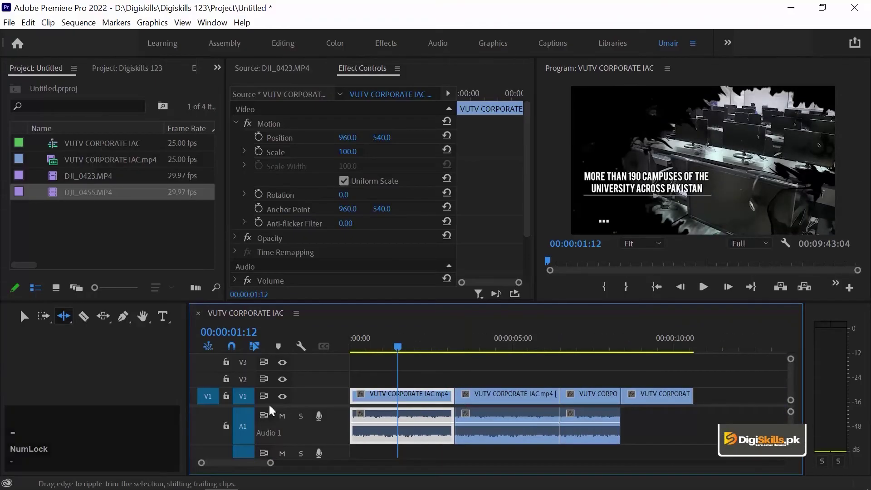
- Split the first V1 clip at 00:00:01:12 with the Razor tool and delete its second part
key("c")
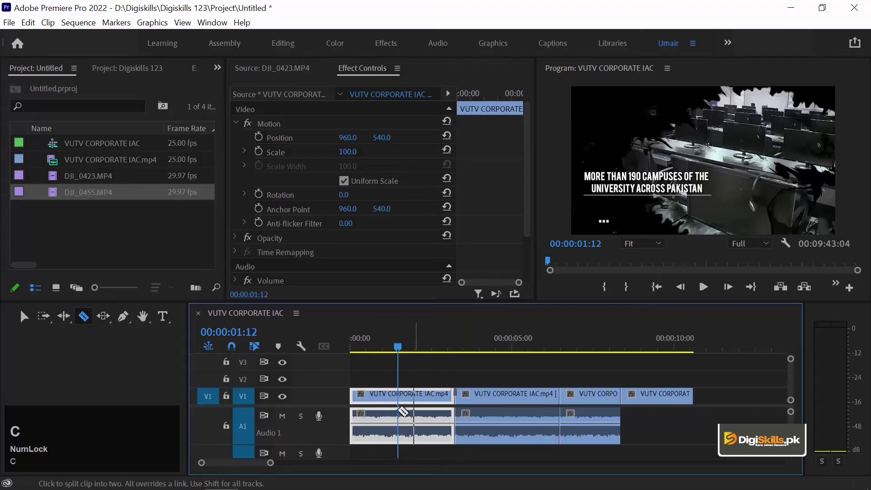
left_click(400, 487)
left_click(403, 436)
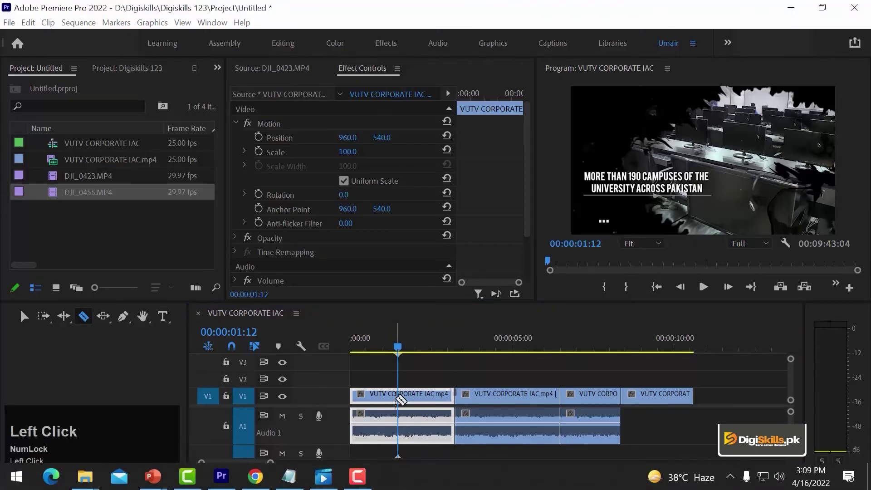
key("a")
left_click(429, 399)
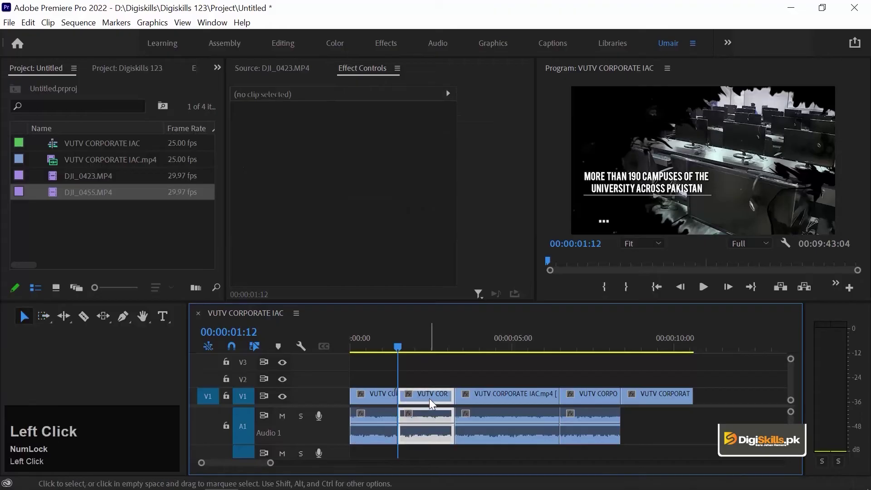
key("Delete")
- Move the remaining clips back against the first clip's end at 00:00:01:12 and undo the manual cut edits
left_click_drag(471, 366, 617, 412)
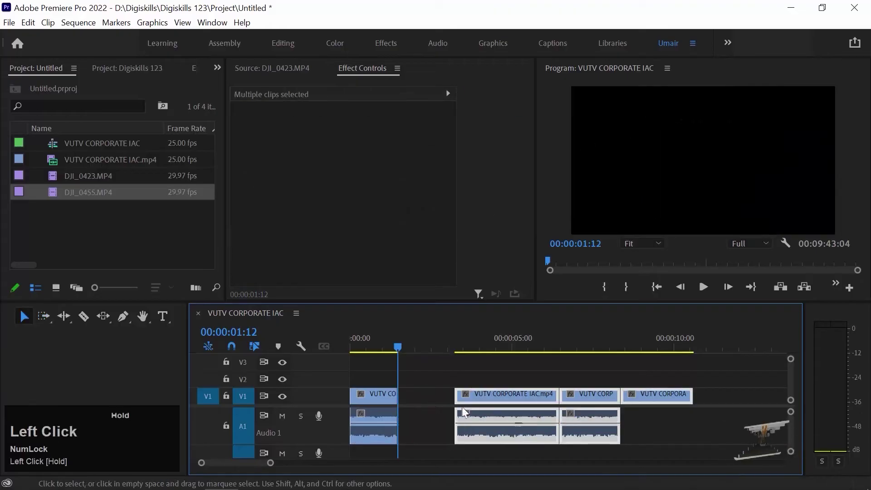
key("a")
left_click_drag(429, 399, 380, 403)
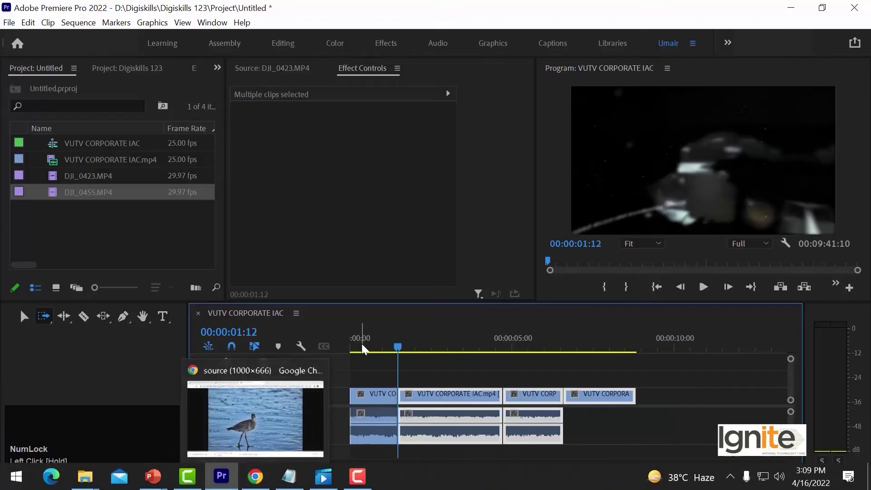
left_click(379, 363)
key("ctrl+z")
key("ctrl+z")
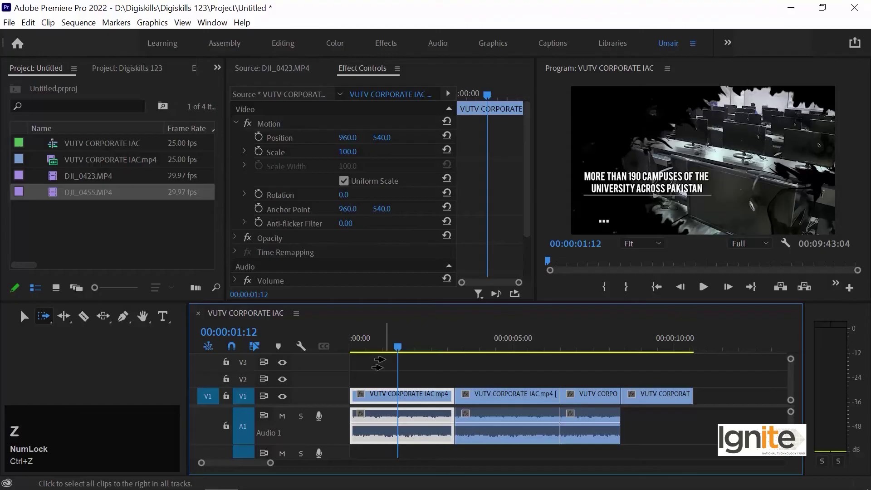
- Repeat the ripple trim of the first clip's end to 00:00:01:12 with the Ripple Edit tool and undo it
key("b")
left_click_drag(447, 396, 391, 397)
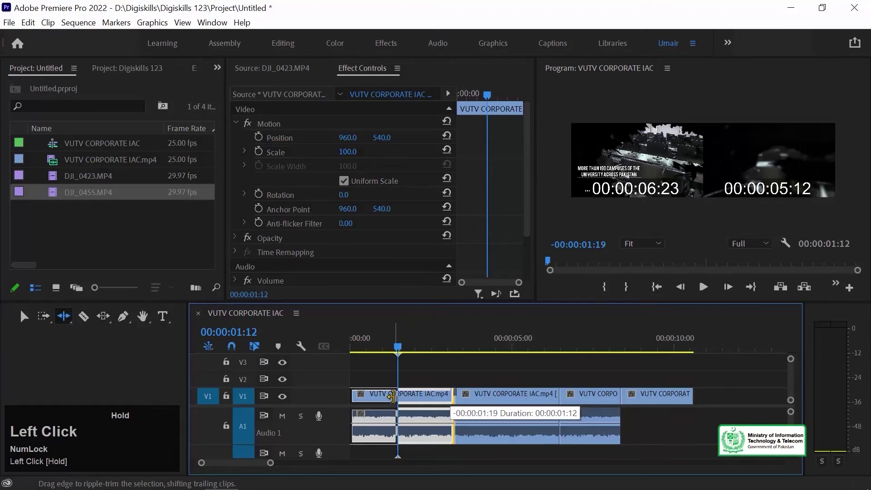
left_click_drag(391, 396, 391, 396)
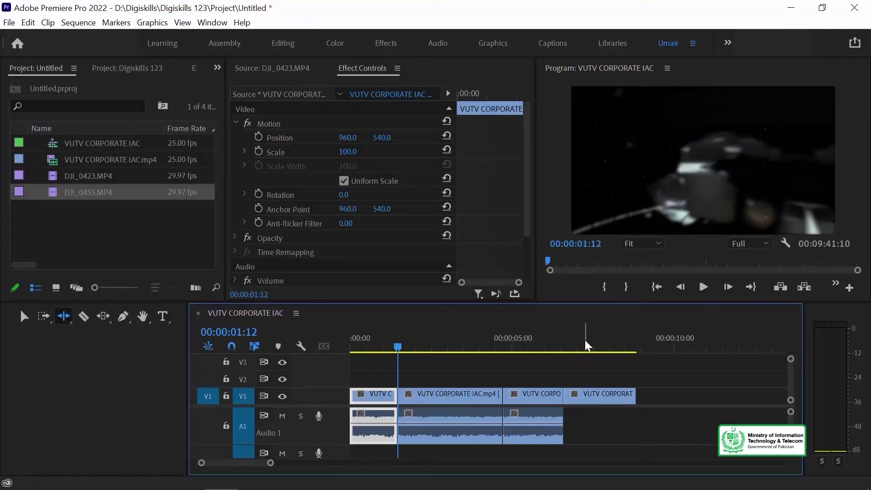
key("ctrl+z")
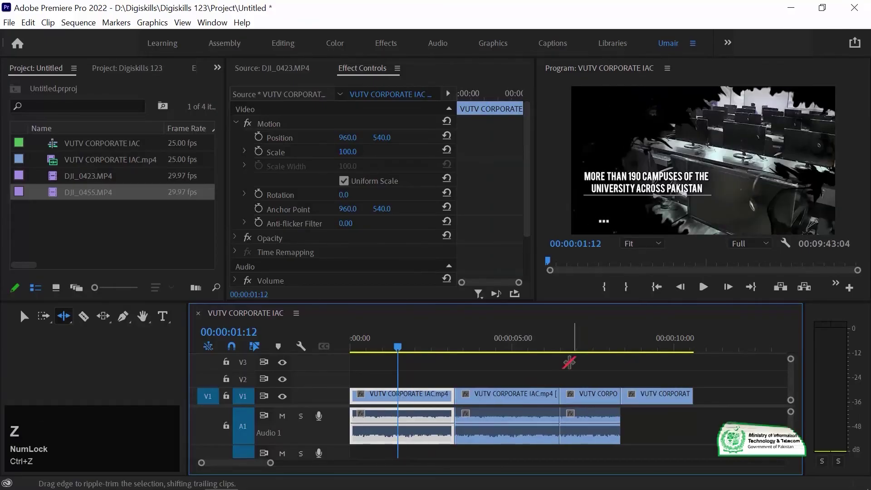
- Activate the Rate Stretch tool and place the playhead at 00:00:03:20, selecting the second V1 clip
left_click(65, 317)
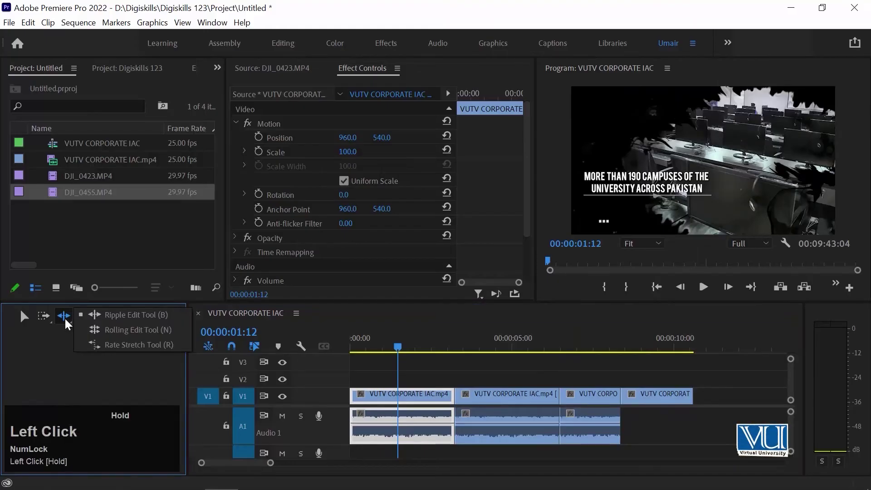
left_click(149, 344)
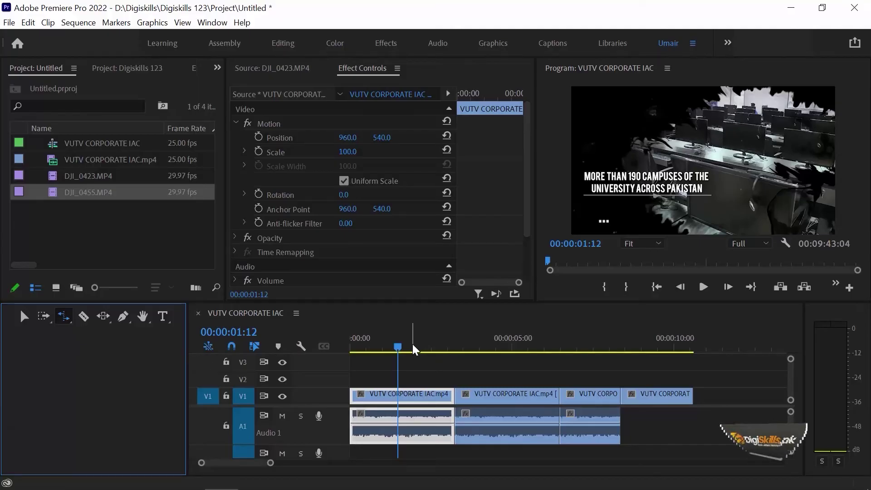
mouse_move(473, 340)
left_mouse_down()
mouse_move(496, 339)
mouse_move(475, 348)
left_mouse_up()
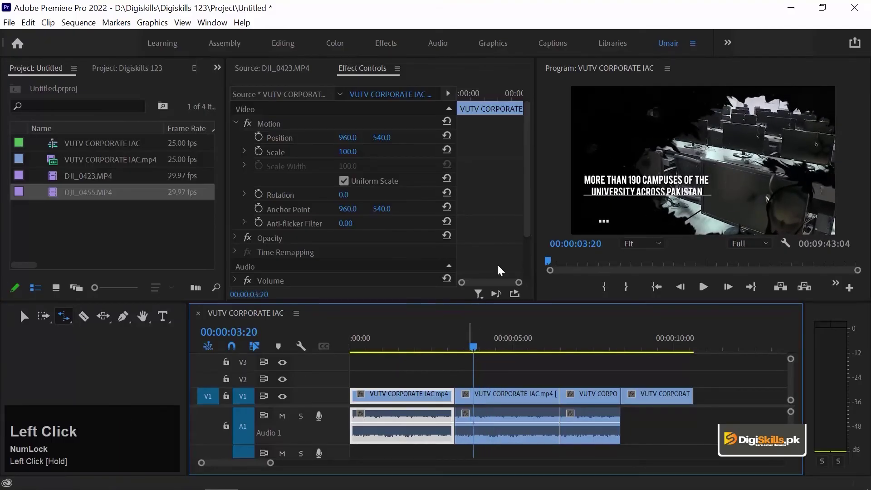
left_click(476, 398)
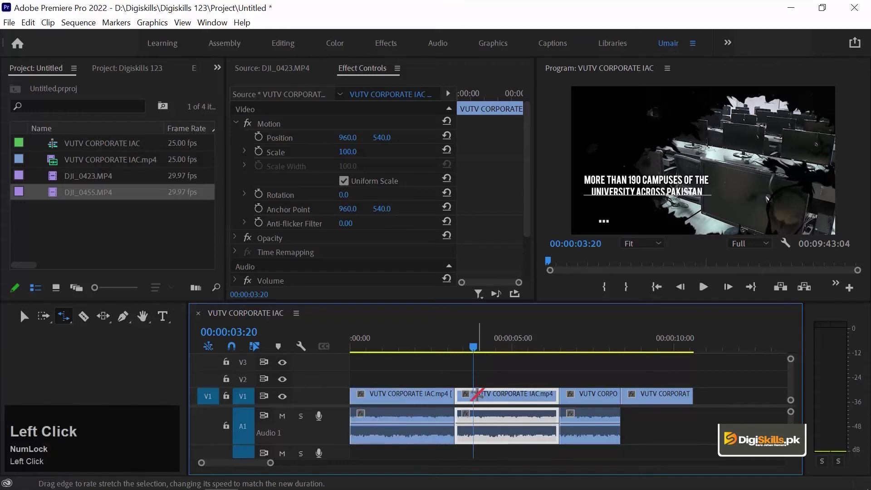
- Trim the second V1 clip's start to 00:00:03:20 and try moving it and the later clips back to close the gap
key("v")
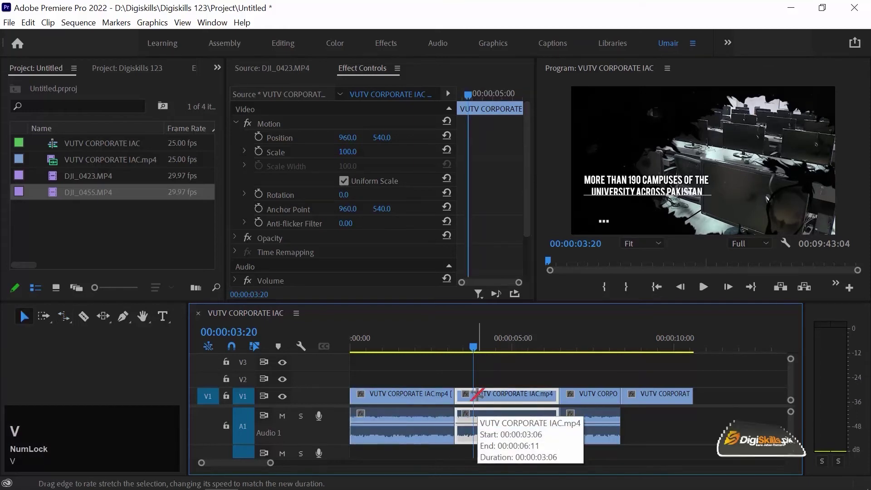
left_click_drag(462, 394, 500, 399)
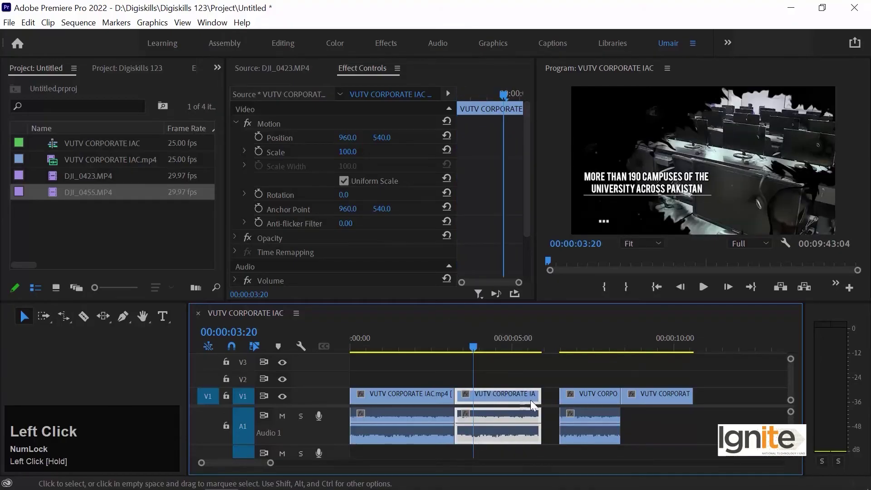
left_click_drag(683, 354, 588, 393)
left_click_drag(588, 393, 578, 393)
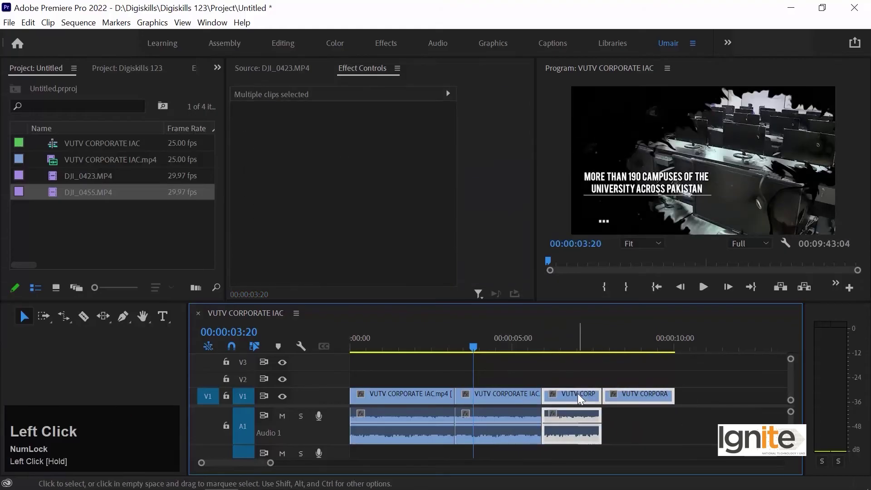
key("ctrl+z")
key("ctrl+z")
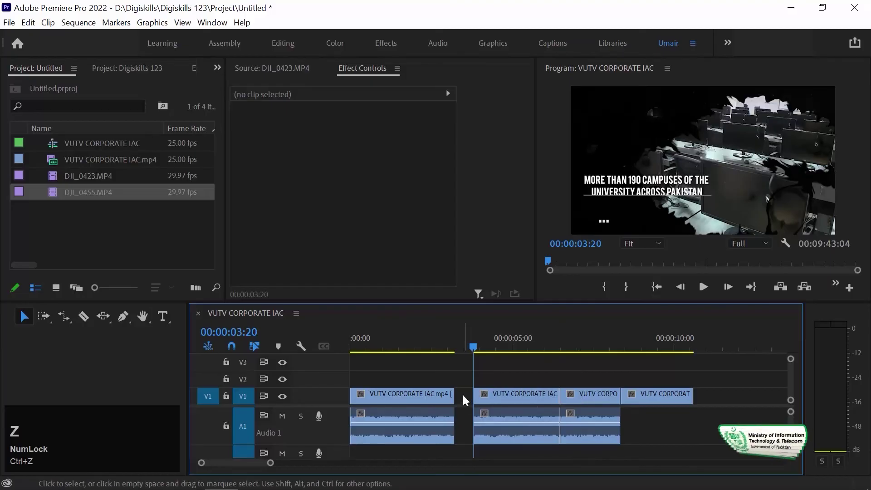
- Rate-stretch the start of the second V1 clip back to the first clip's end, filling the gap at 82.72% speed
left_click(485, 395)
left_click(506, 370)
left_click(503, 396)
key("r")
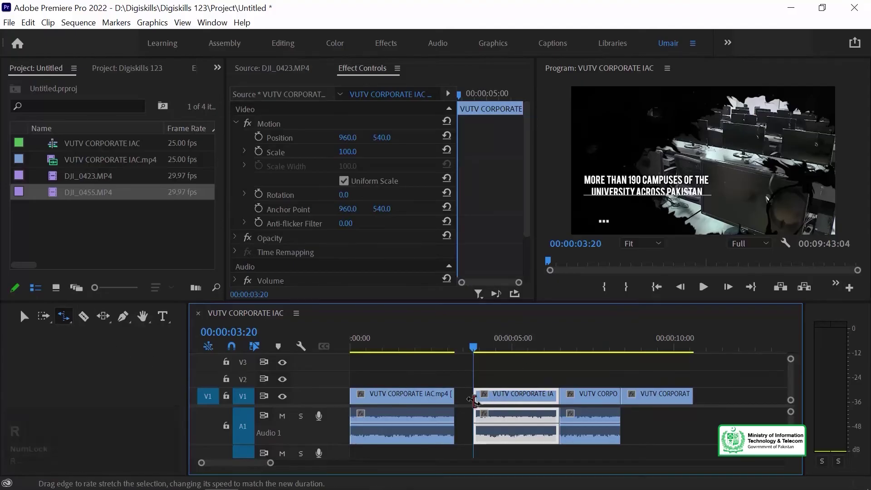
left_click(473, 399)
mouse_move(456, 397)
left_mouse_down()
mouse_move(473, 396)
mouse_move(455, 393)
left_mouse_up()
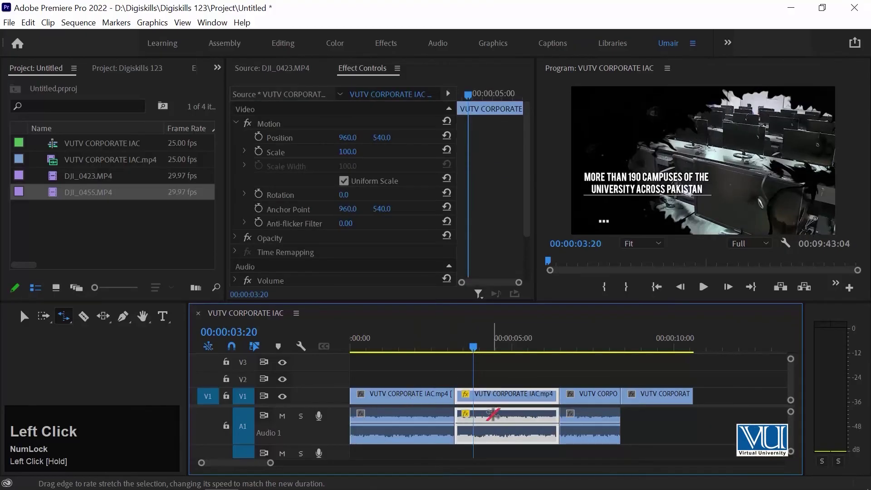
- Play the sequence from 00:00:03:01 through the rate-stretched second clip to the end of the short clips
key("equal")
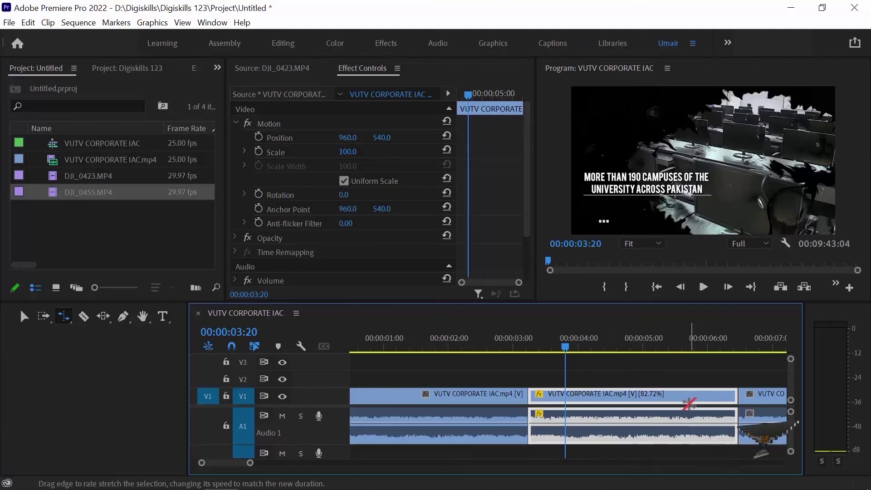
left_click(517, 345)
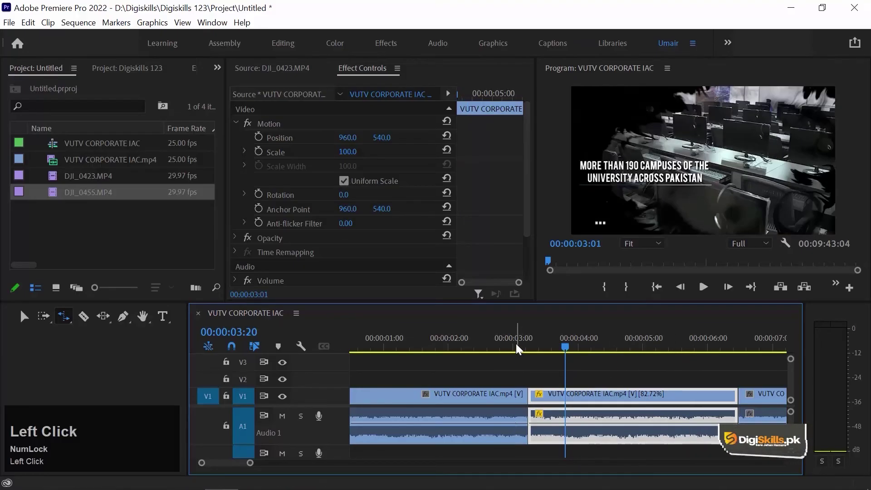
key("space")
key("minus")
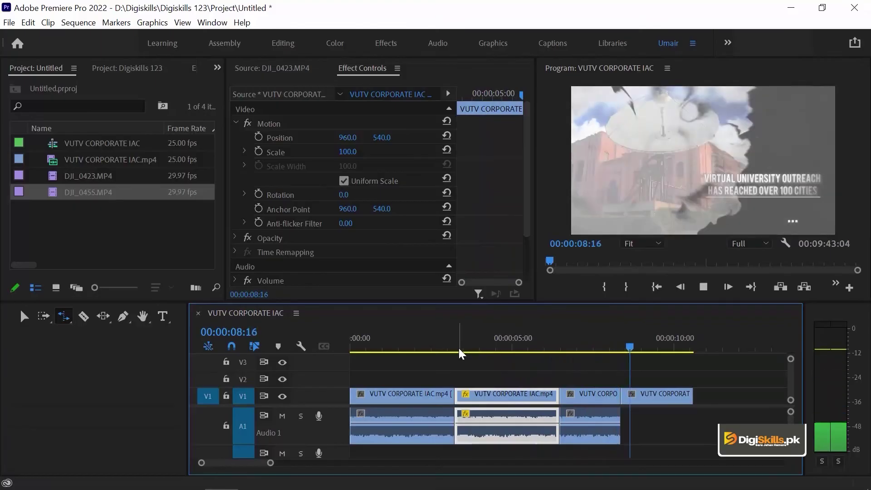
key("minus")
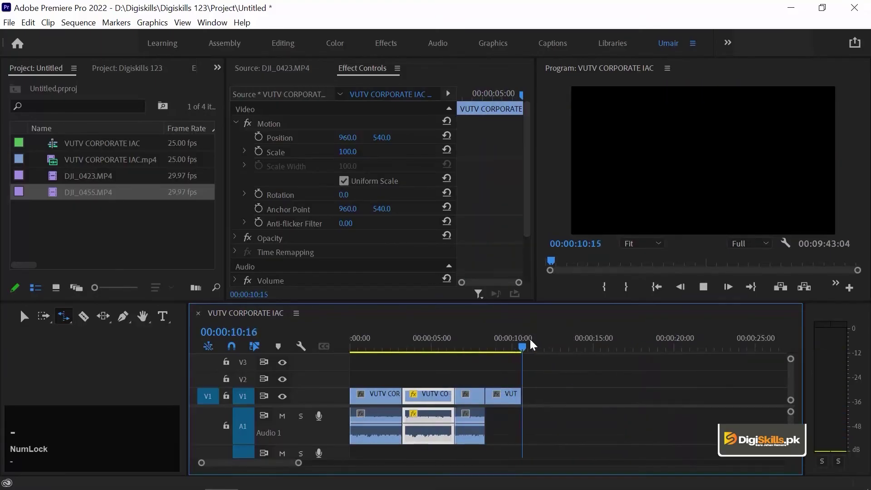
key("space")
- Rate-stretch the end of the last short V1 clip out to about 00:00:25:00, slowing it to 13.05% speed
left_click(515, 343)
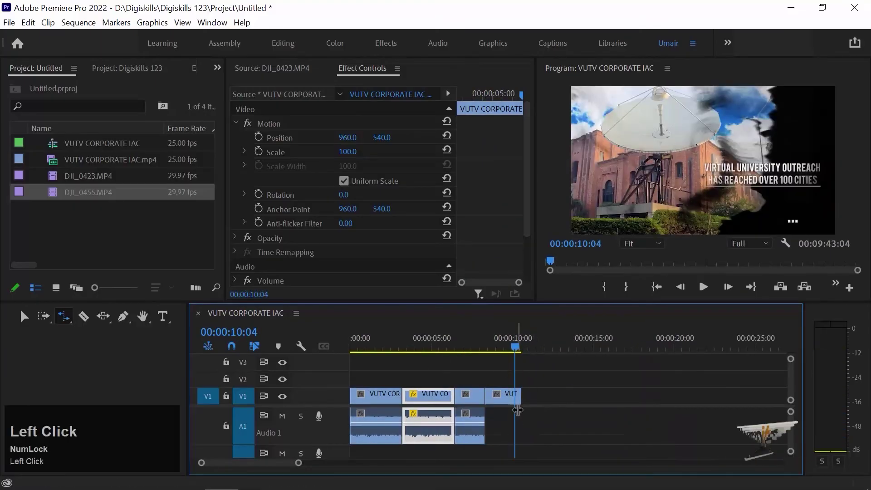
left_click_drag(517, 396, 746, 391)
key("backslash")
- Play the slowed last V1 clip from its start to check its stretched speed
key("Up")
key("space")
key("equal")
key("equal")
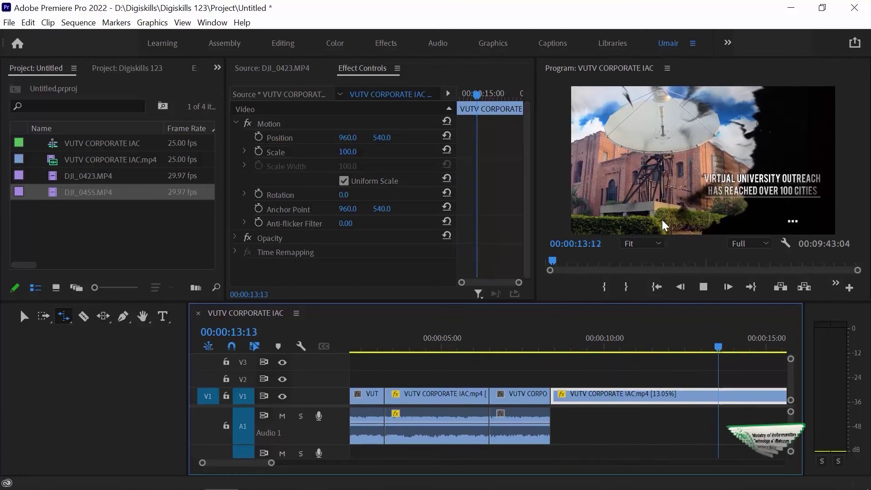
key("minus")
key("minus")
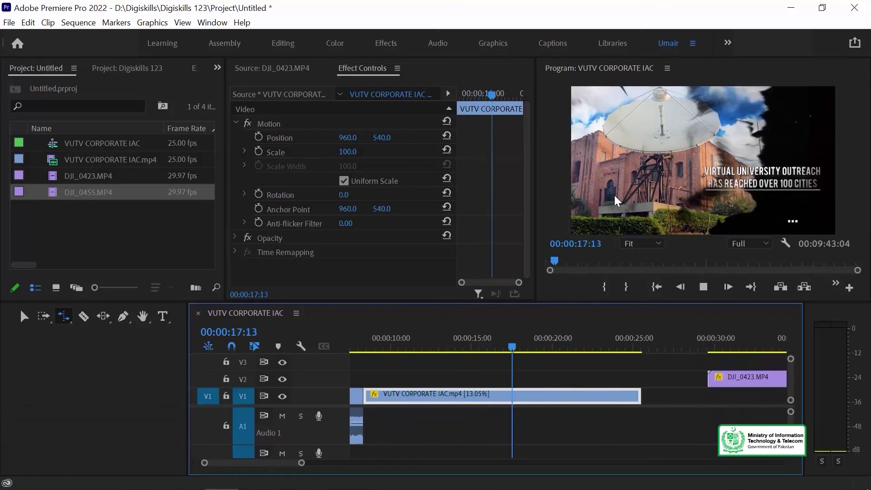
- Stop playback and move the DJI_0423.MP4 and DJI_0455.MP4 clips down onto V1, keeping their timeline positions
key("minus")
key("minus")
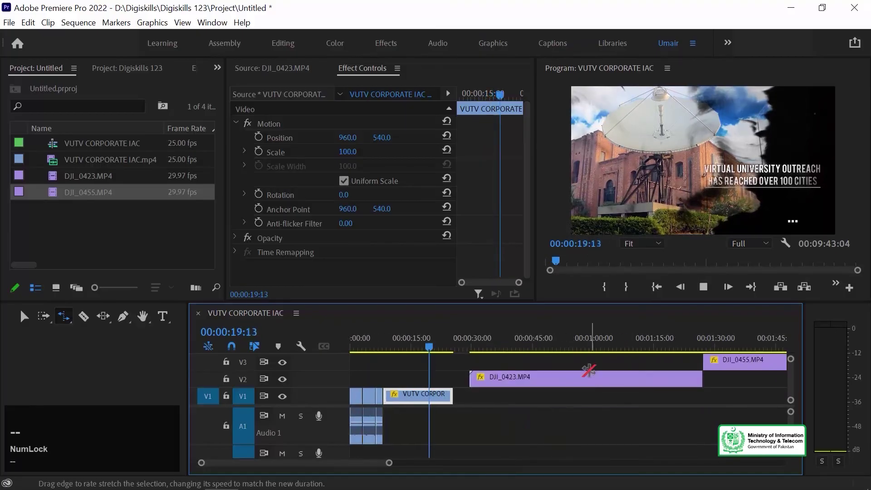
key("space")
key("v")
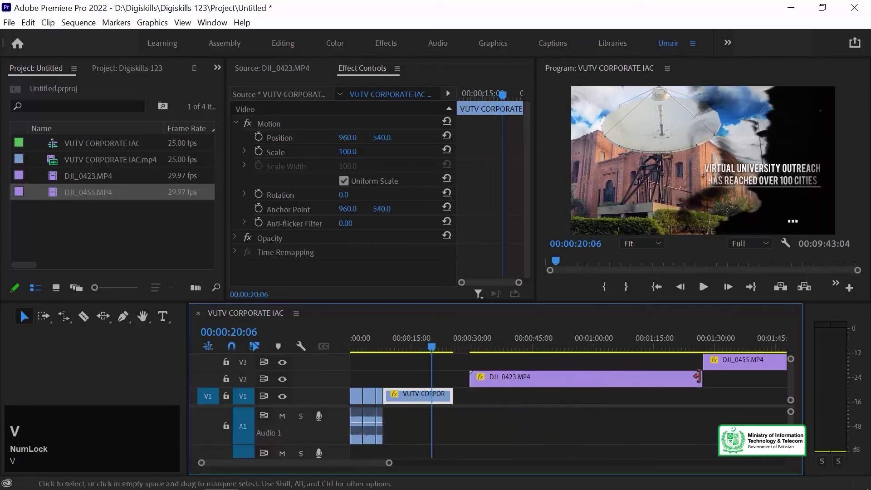
left_click(659, 386)
mouse_move(658, 385)
left_mouse_down()
mouse_move(652, 409)
mouse_move(654, 400)
left_mouse_up()
- Trim the start of DJI_0423.MP4 on V1 in to 00:00:37:08 and play the clip up to 00:00:42:17
mouse_move(492, 342)
left_mouse_down()
mouse_move(546, 341)
mouse_move(490, 344)
left_mouse_up()
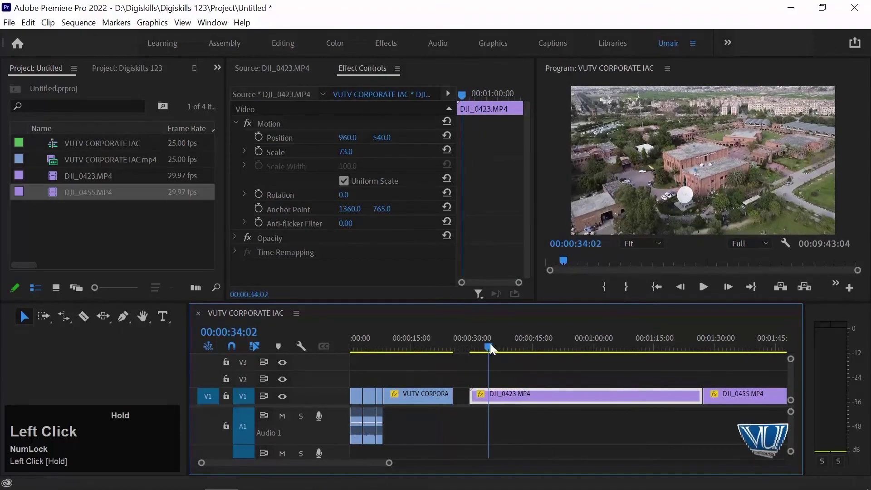
key("space")
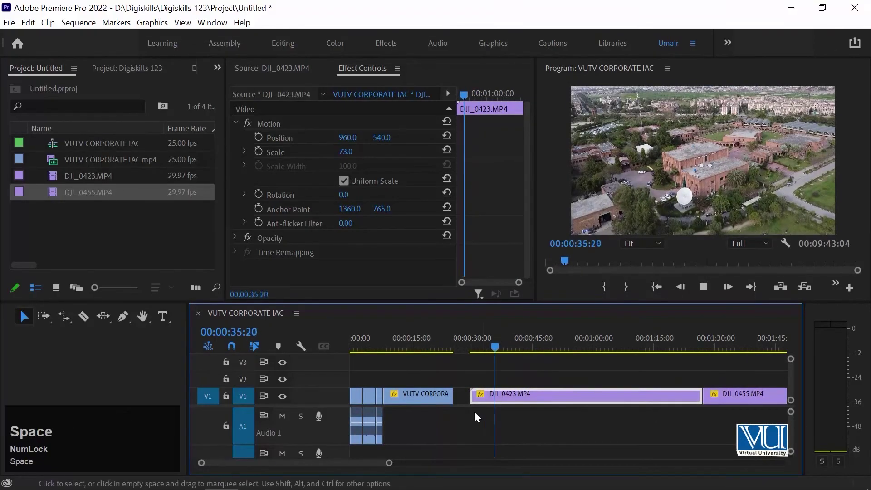
left_click_drag(472, 394, 502, 395)
key("space")
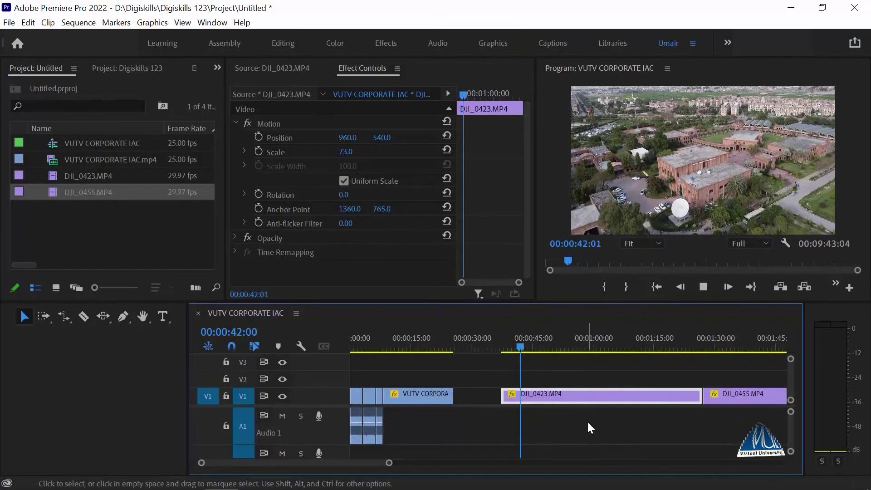
key("space")
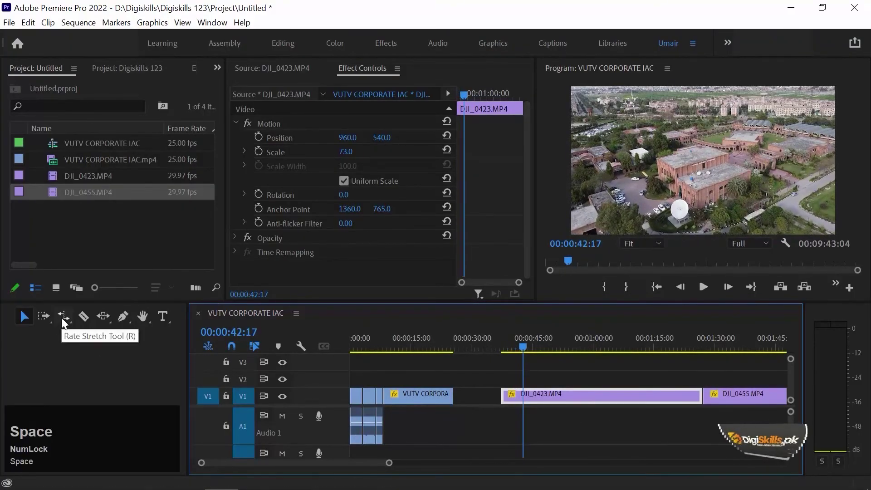
- Rate-stretch the end of DJI_0423.MP4 back to the playhead at 00:00:42:17, speeding it up to 931.34%
left_click(63, 316)
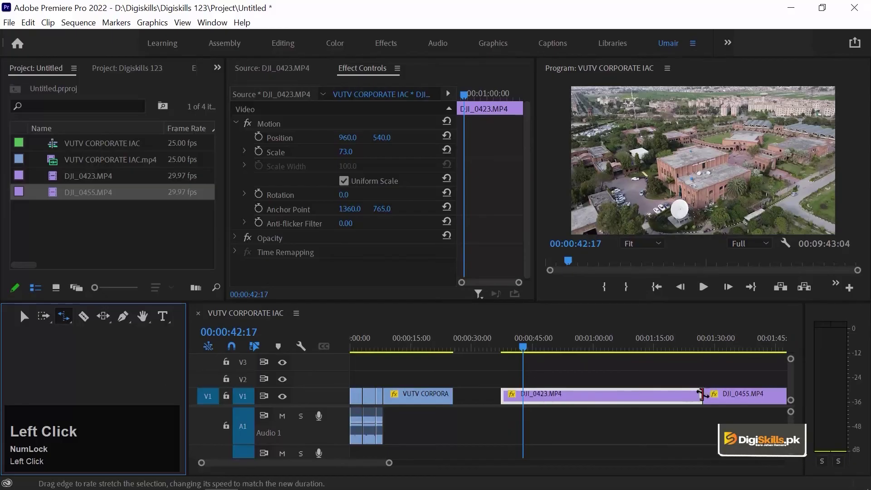
left_click_drag(697, 393, 599, 392)
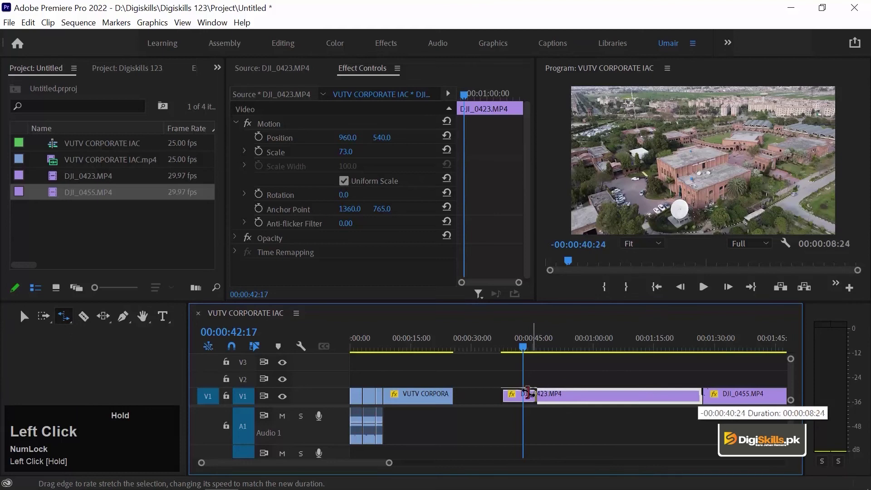
left_click_drag(516, 393, 518, 393)
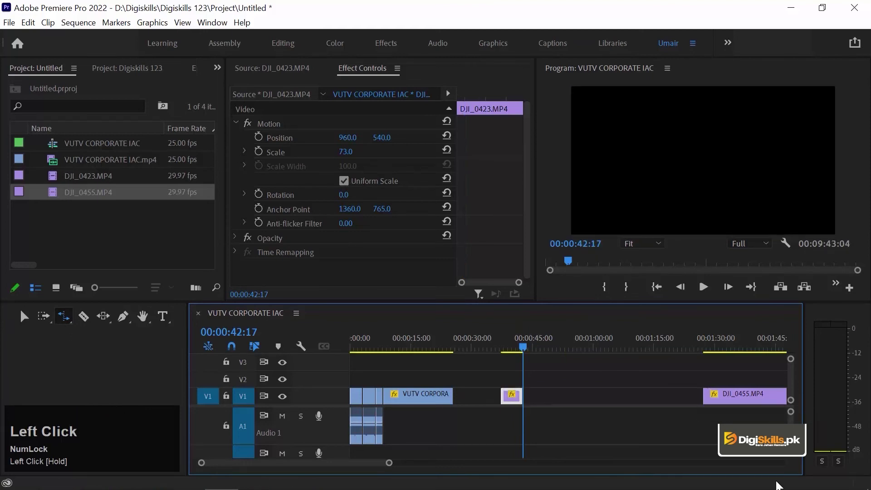
- Play the sped-up DJI_0423.MP4 from its start at 00:00:37:08 to 00:00:41:23
key("Up")
key("equal")
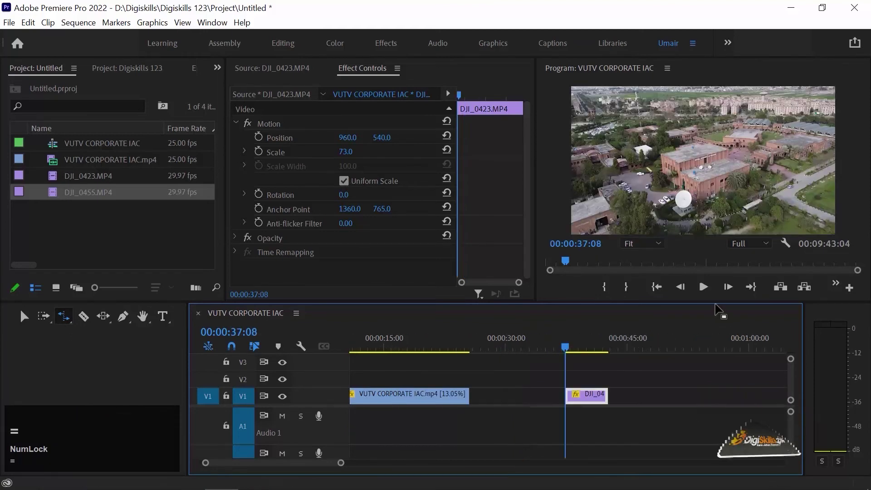
key("space")
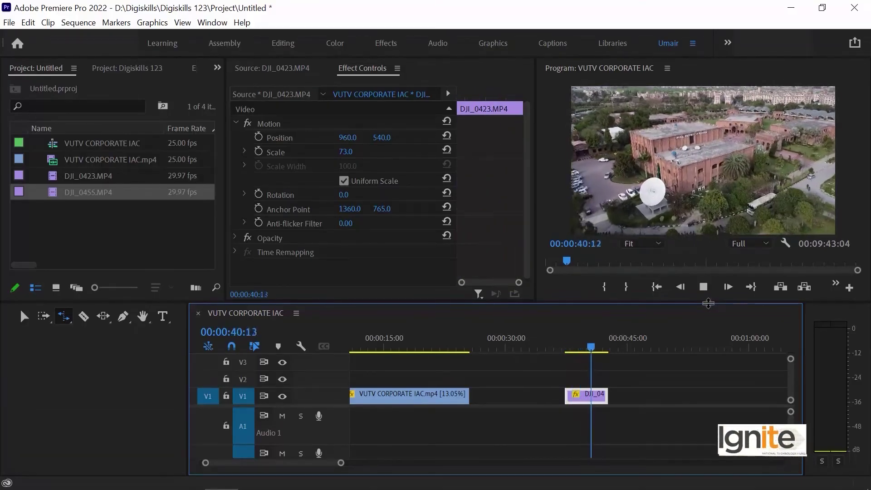
key("space")
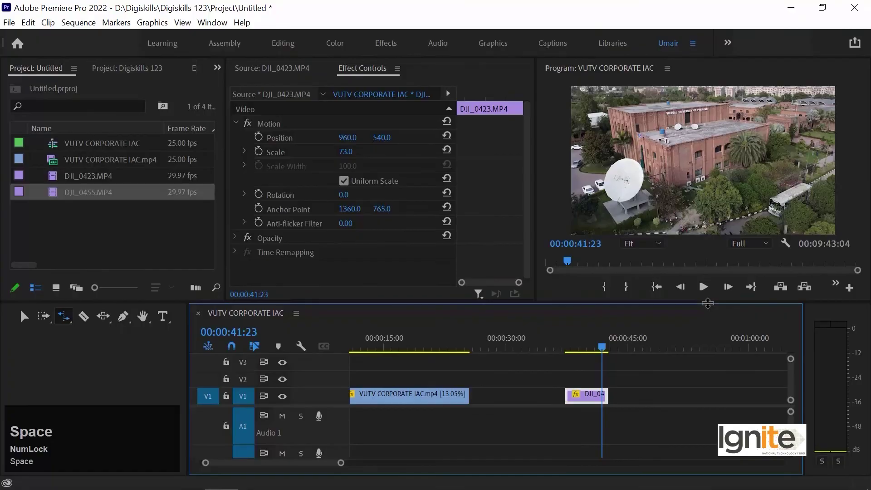
- Rate-stretch the end of DJI_0423.MP4 further back to about 00:00:39:02, speeding it up to 2836.36%
key("equal")
key("equal")
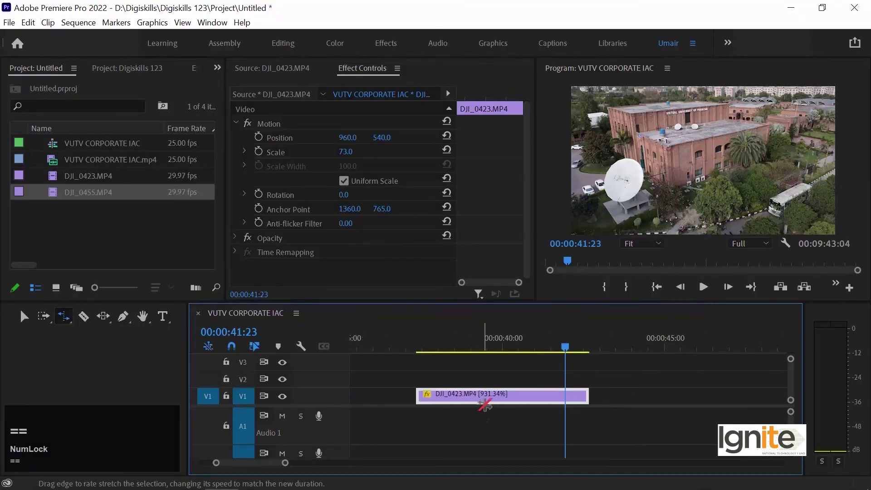
key("minus")
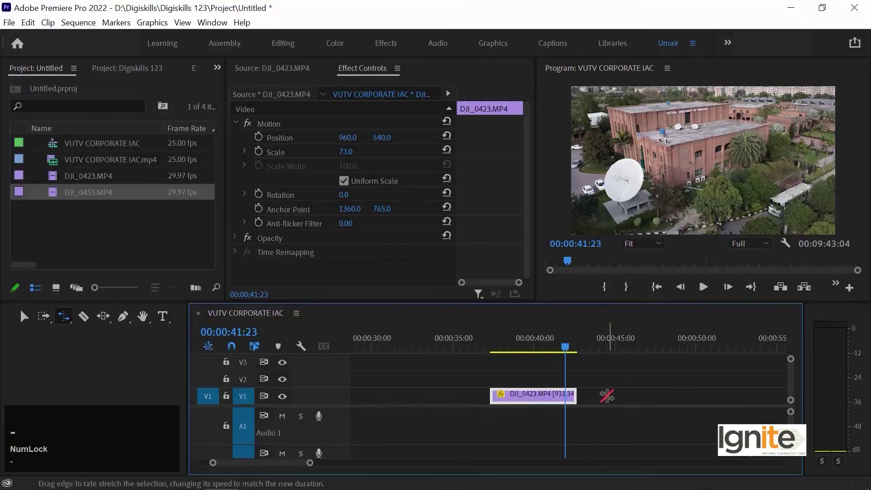
left_click(574, 394)
left_click_drag(574, 394, 518, 393)
- Play the shortened DJI_0423.MP4 from its start past its end, and return the playhead to 00:00:37:20
key("Up")
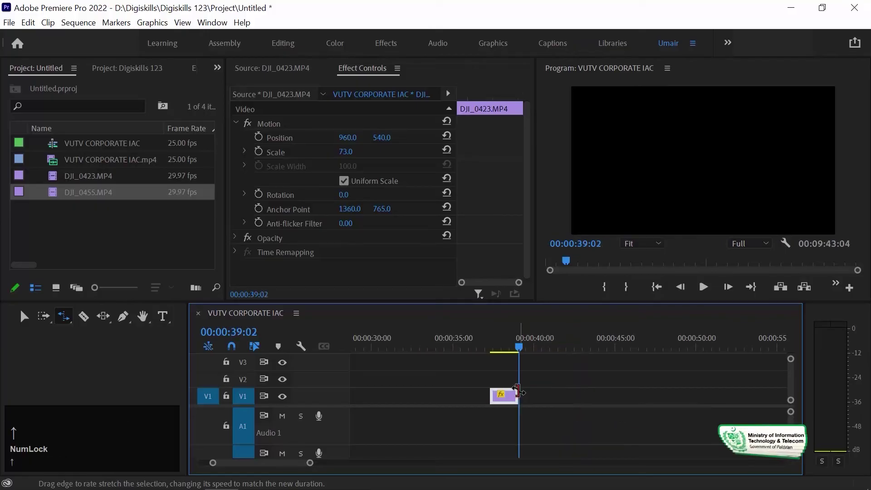
key("Up")
key("space")
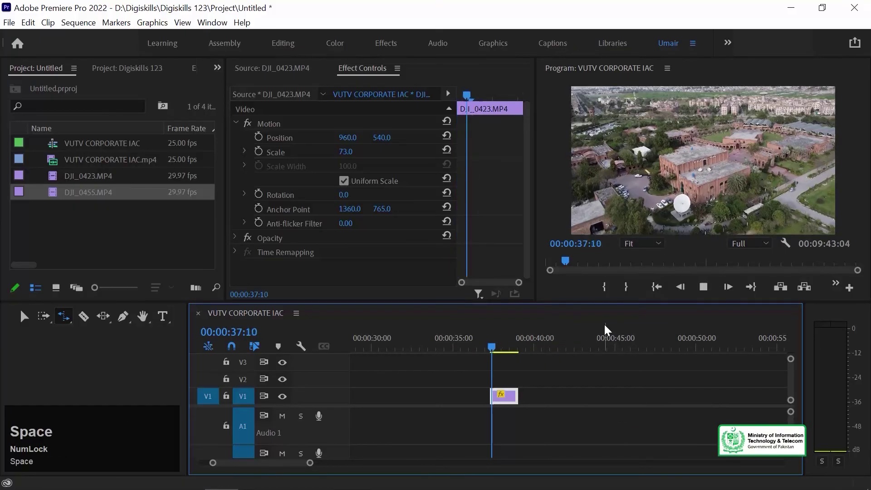
key("space")
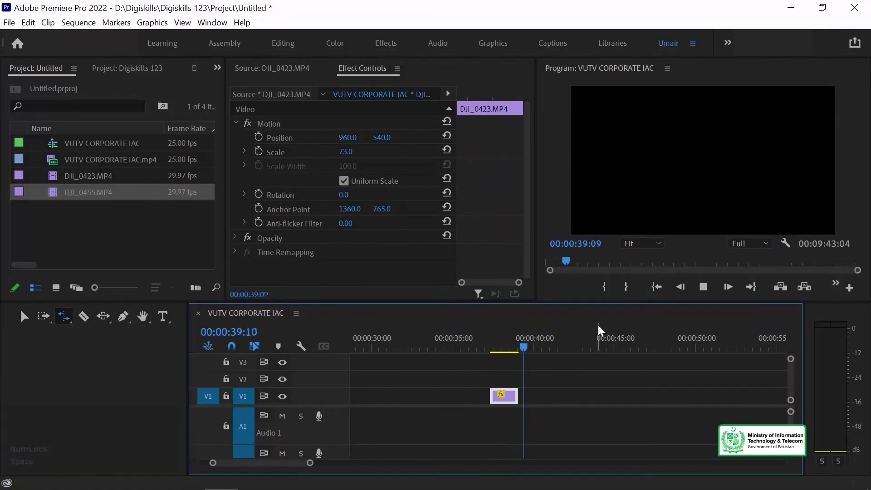
key("equal")
left_click(446, 333)
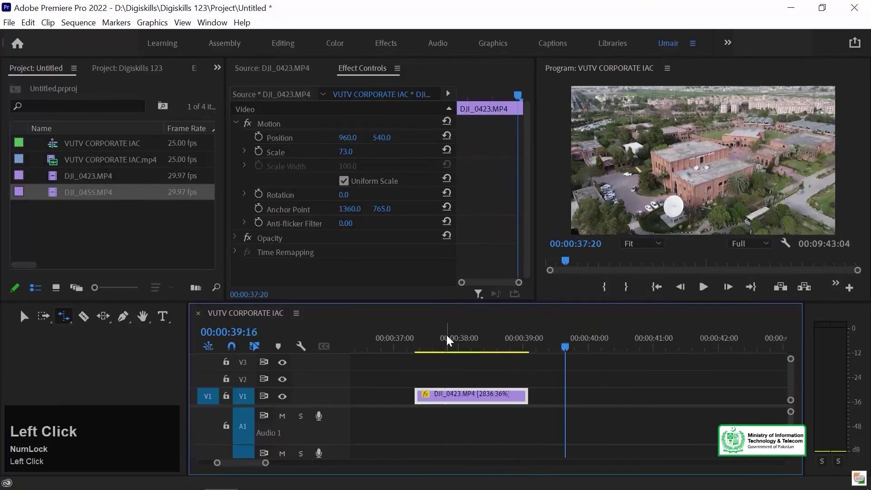
- Cut DJI_0455.MP4 on V1 at 00:01:36:10 with the Razor tool
key("minus")
key("minus")
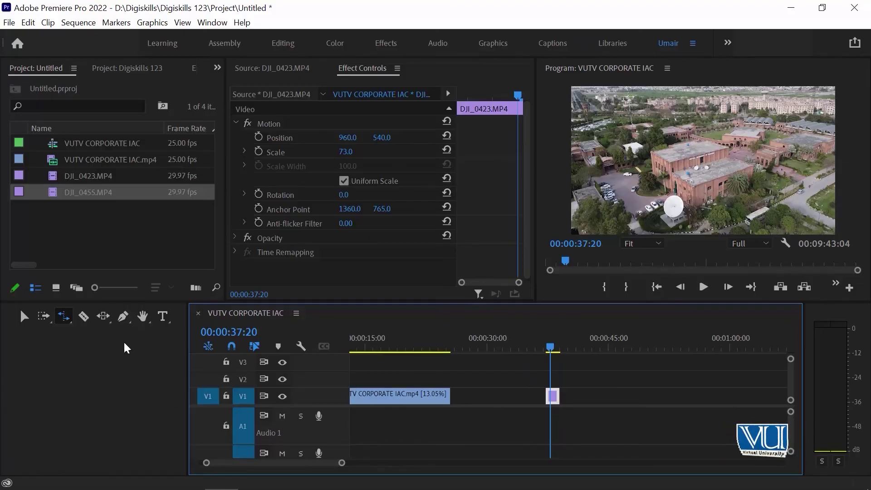
key("minus")
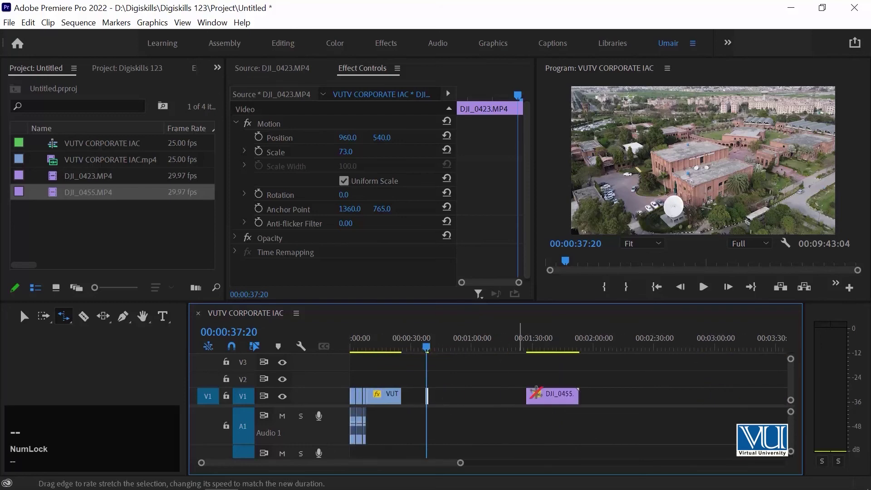
left_click(84, 317)
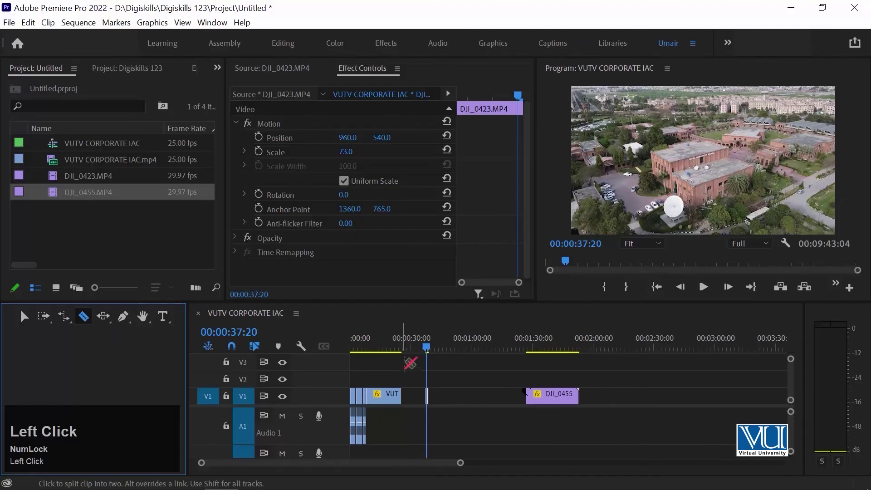
left_click(542, 338)
key("equal")
key("equal")
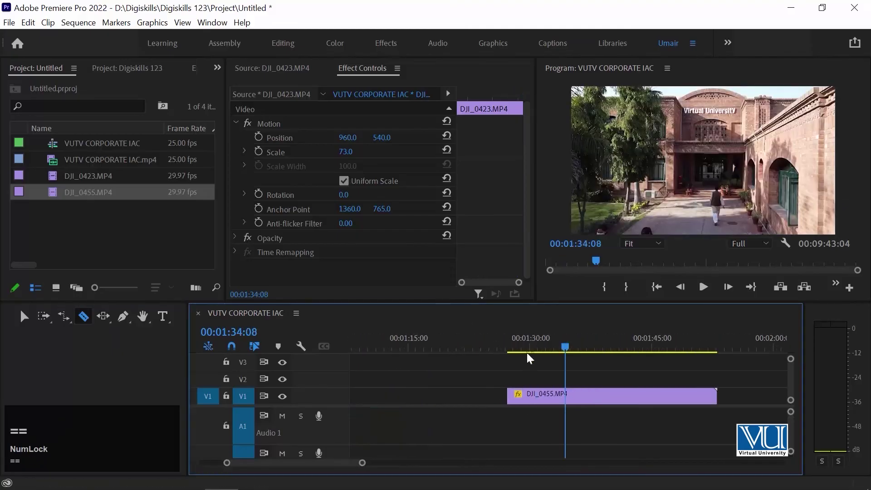
key("minus")
key("minus")
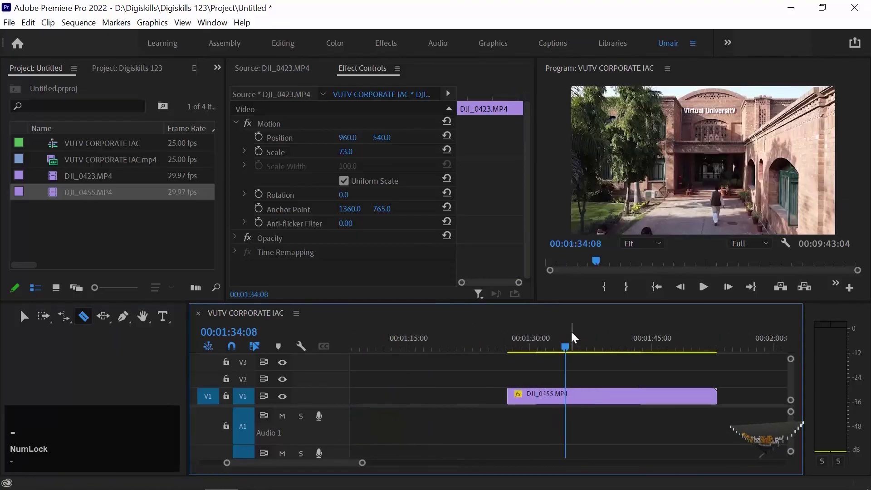
key("equal")
key("equal")
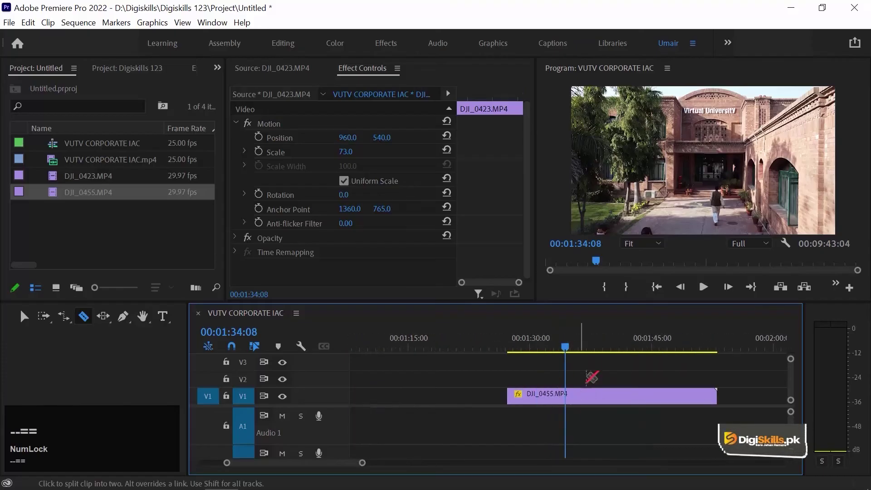
left_click(584, 339)
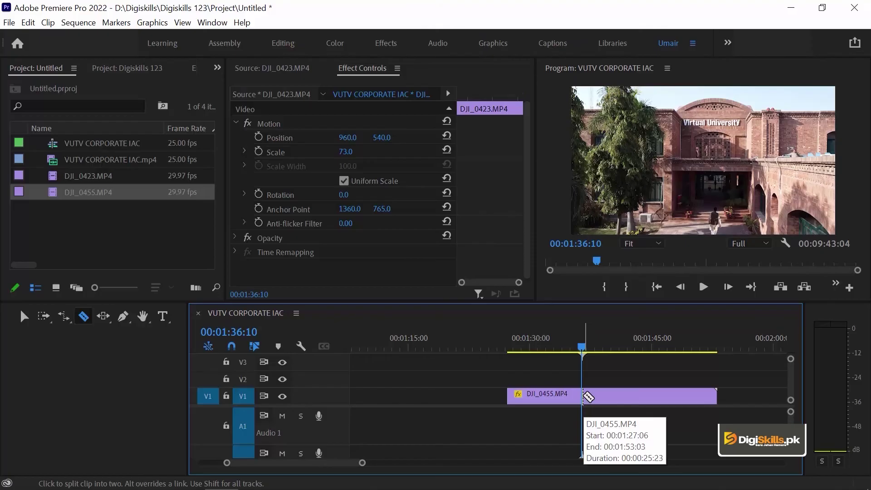
left_click(588, 397)
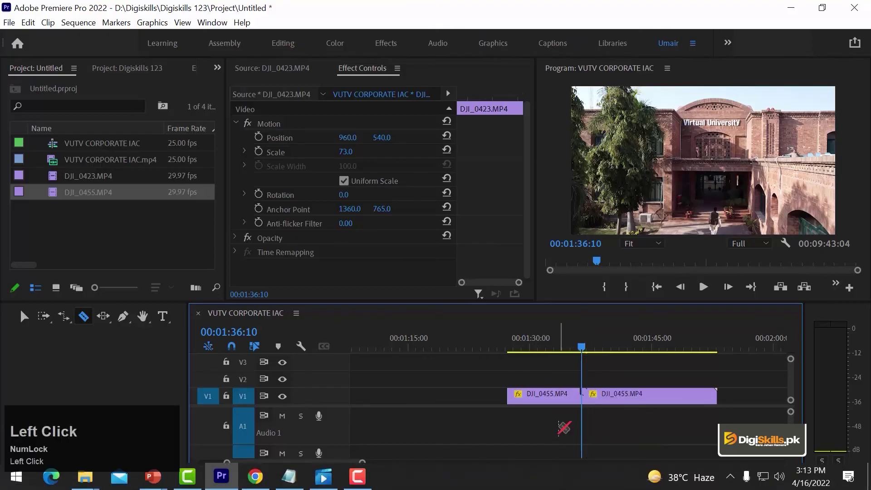
- Increase the video track height until the DJI_0455.MP4 clips on V1 show thumbnails
key("equal")
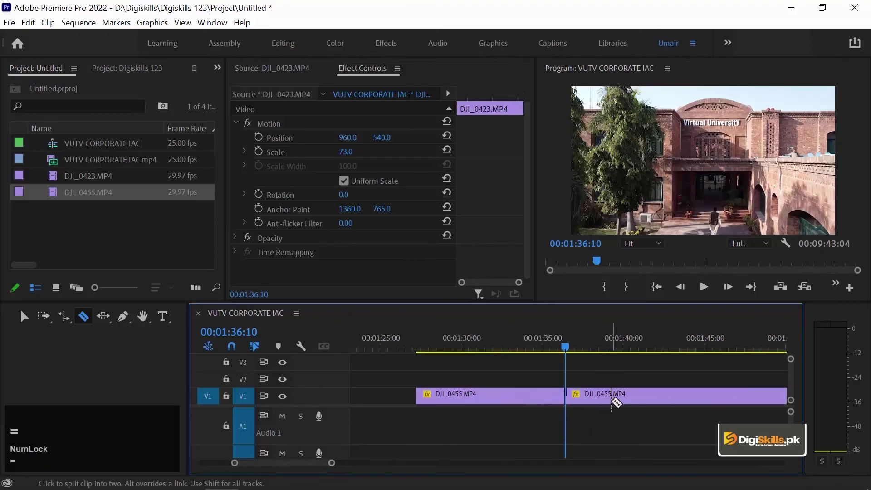
key("ctrl+equal")
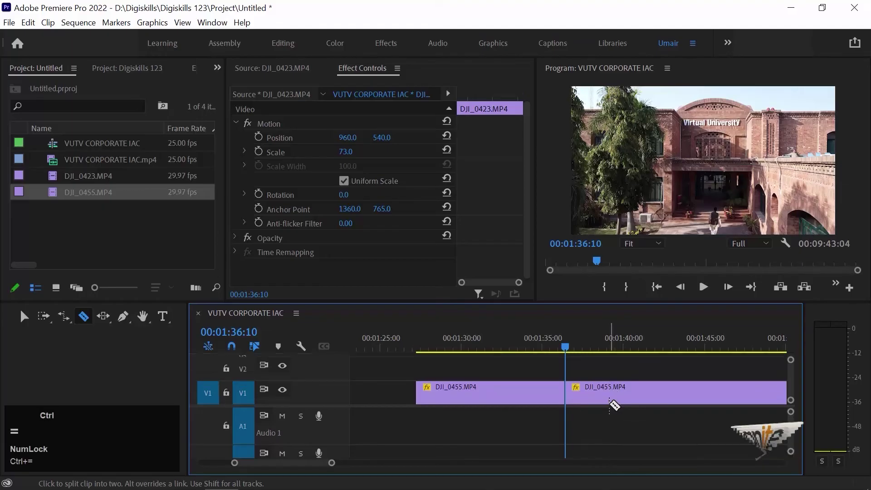
key("ctrl+equal")
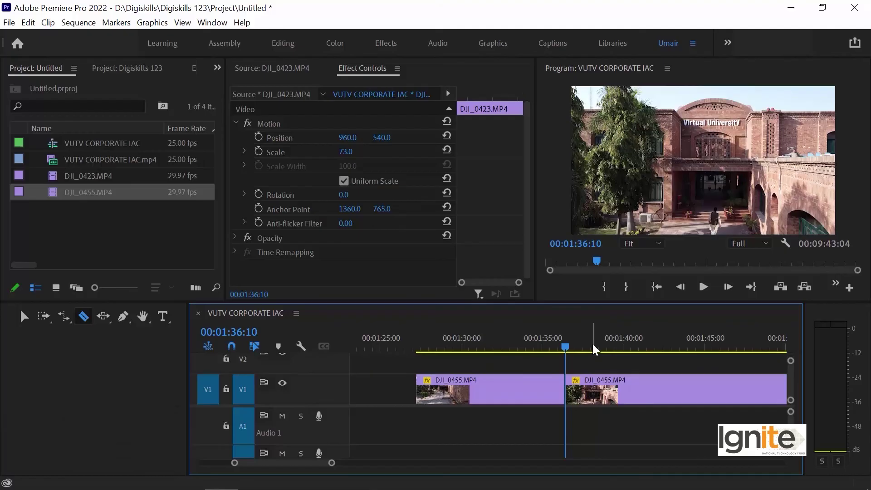
- Make a second Razor cut in the latter DJI_0455.MP4 piece on V1 at 00:01:43:12
key("space")
left_click_drag(585, 344, 681, 344)
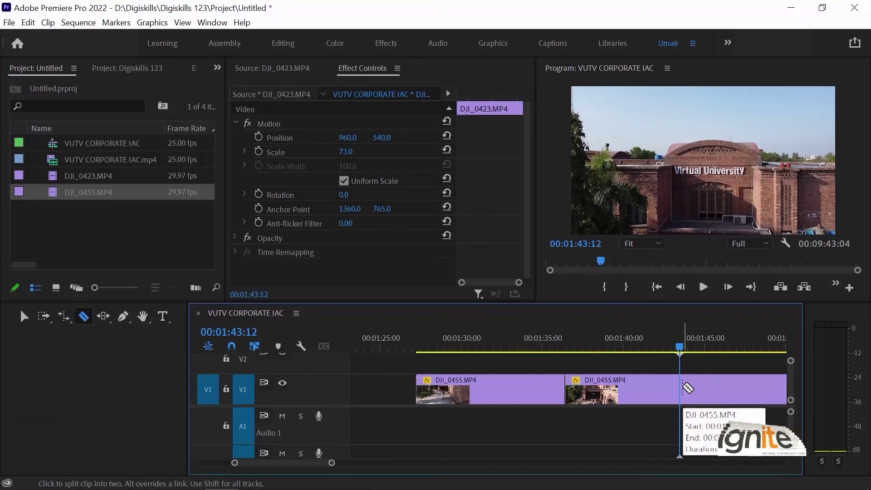
left_click(683, 389)
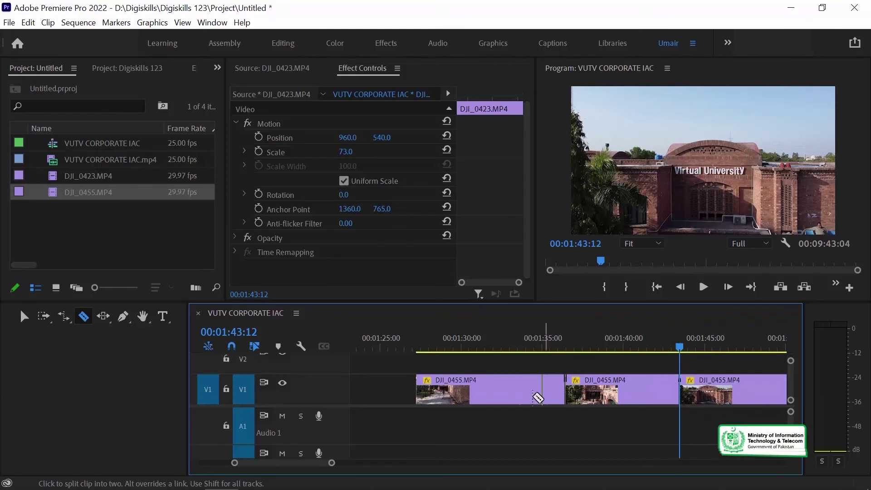
- Delete the middle DJI_0455.MP4 piece between the two cuts on V1, leaving the gap open
key("v")
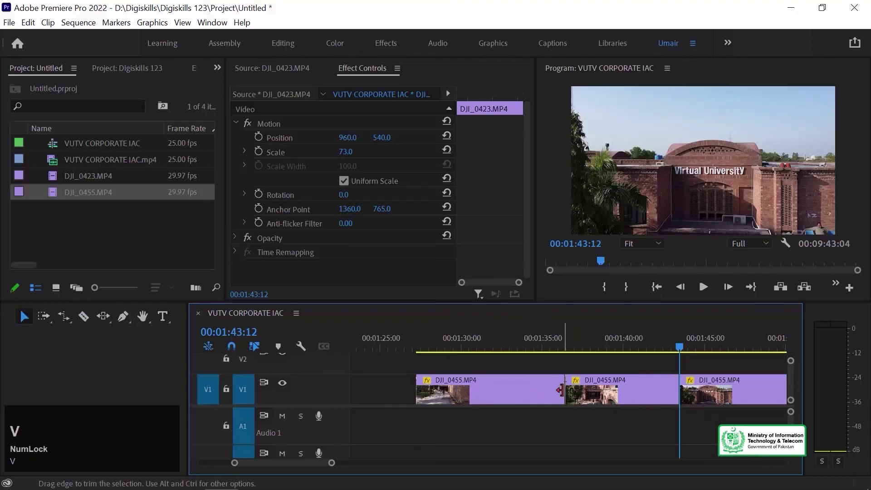
left_click(564, 390)
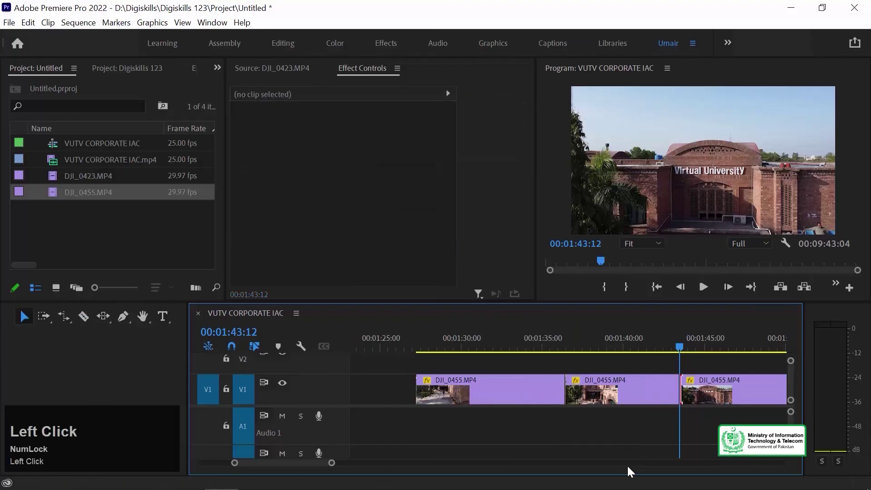
key("minus")
left_click(588, 390)
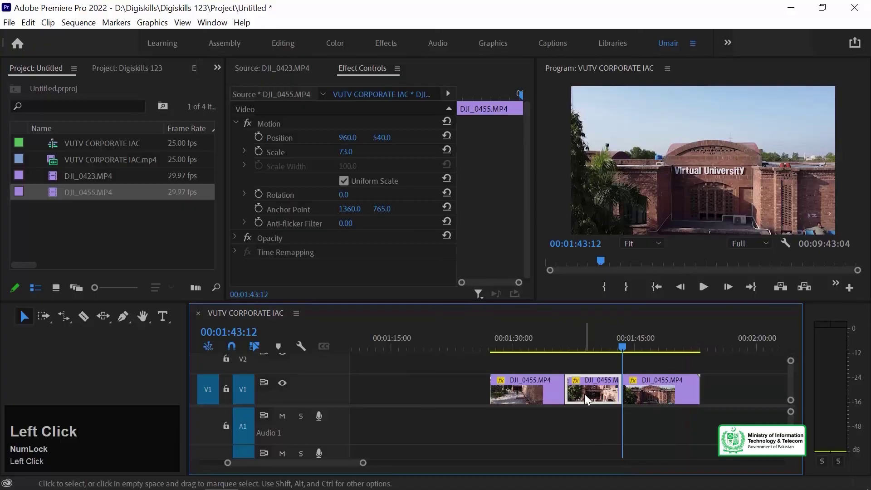
key("Delete")
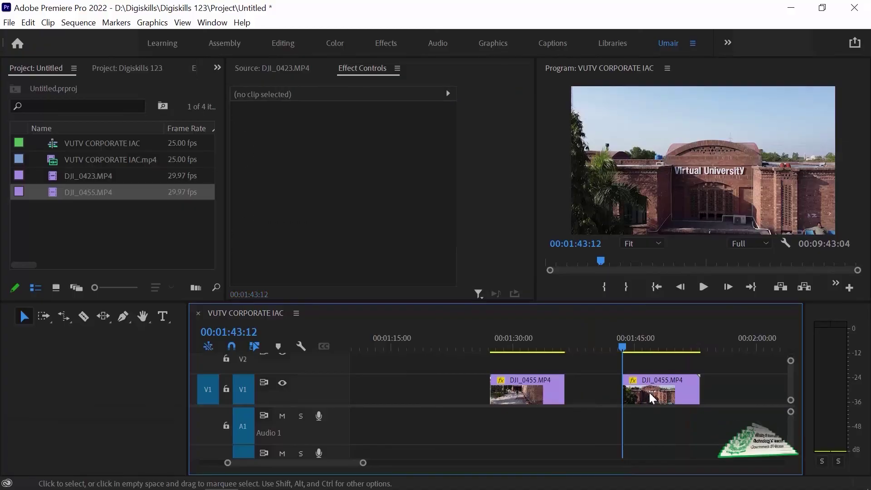
- Ripple delete the gap between the two DJI_0455.MP4 pieces on V1
left_click(649, 394)
left_click(585, 401)
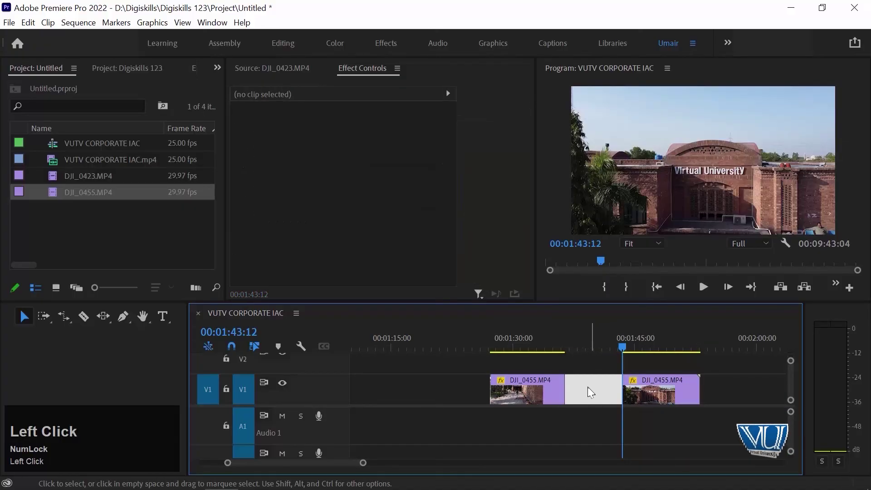
right_click(584, 388)
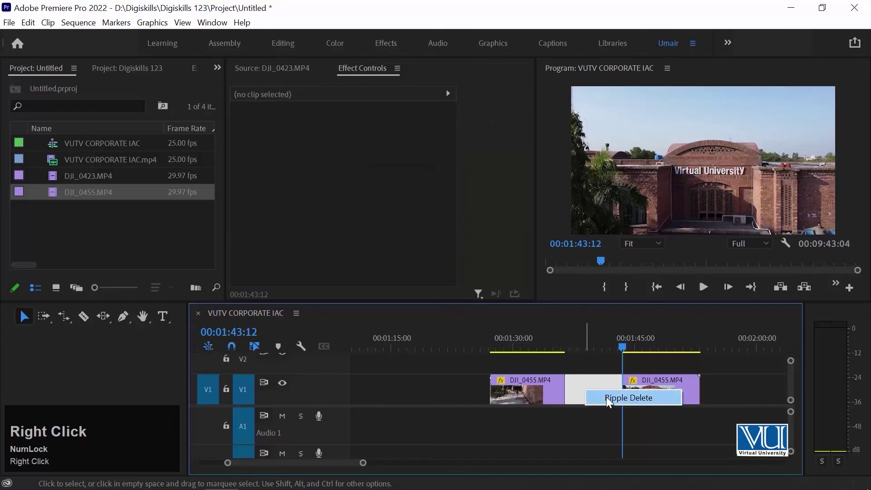
left_click(607, 396)
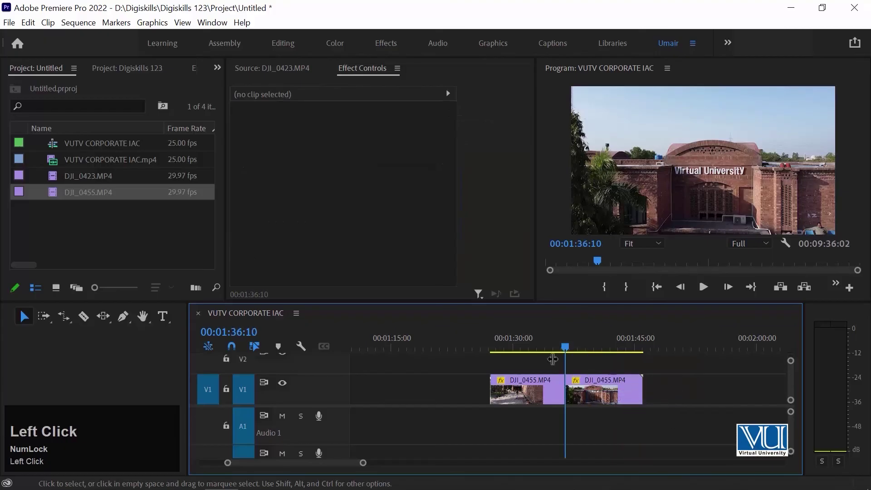
- Play the sequence across the joined cut between the two DJI_0455.MP4 pieces on V1
left_click(548, 344)
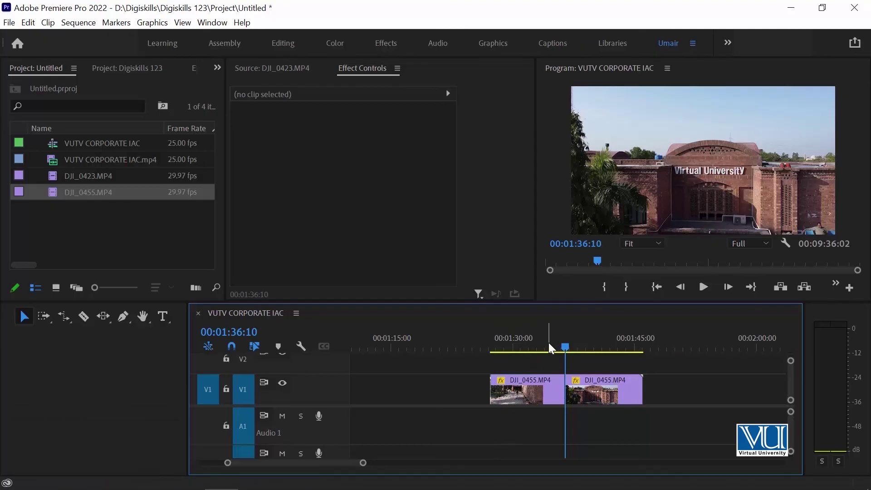
key("space")
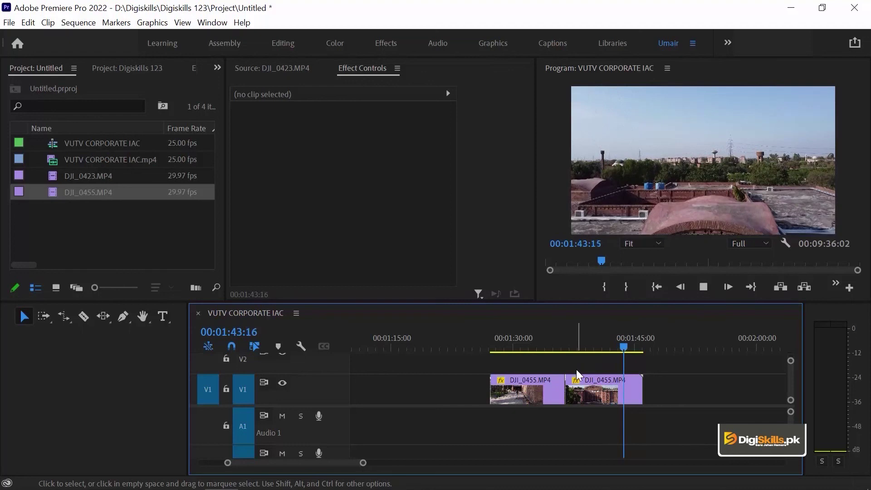
key("space")
- Cut the second DJI_0455.MP4 piece on V1 with the Razor tool at 00:01:39:02 and 00:01:41:24
left_click_drag(594, 336, 589, 337)
left_click(89, 319)
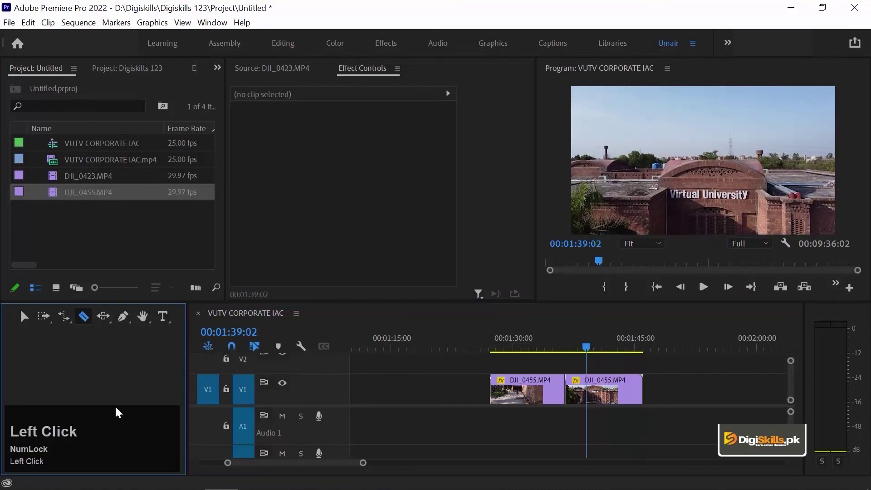
scroll(577, 399, "up", 2)
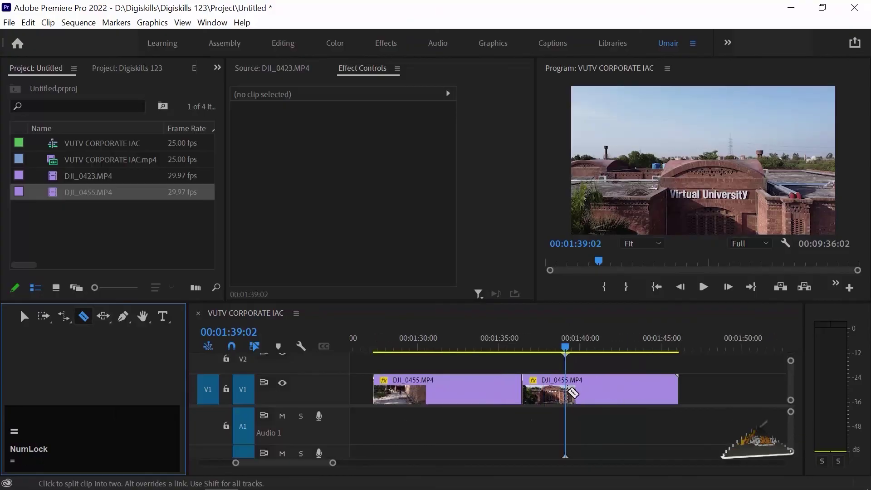
left_click(568, 397)
left_click_drag(568, 348, 609, 390)
left_click(608, 390)
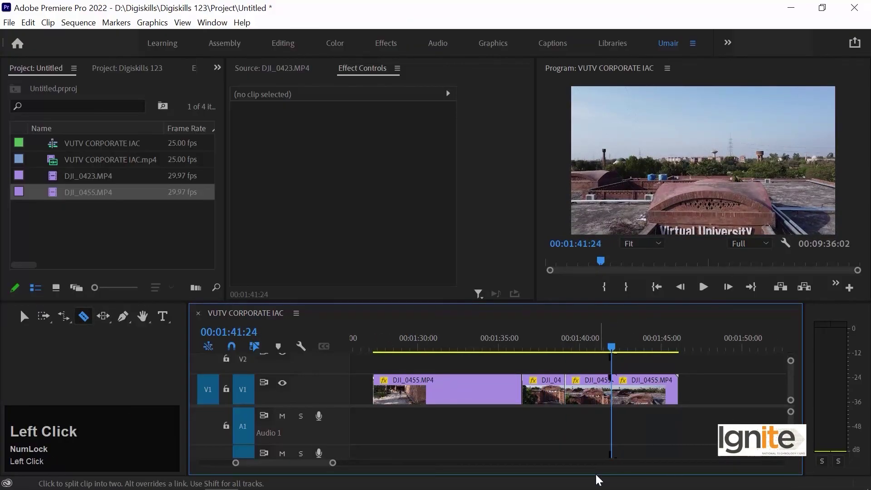
- Delete the DJI_0455.MP4 piece between the 00:01:39:02 and 00:01:41:24 cuts on V1, and ripple delete the gap it leaves
key("v")
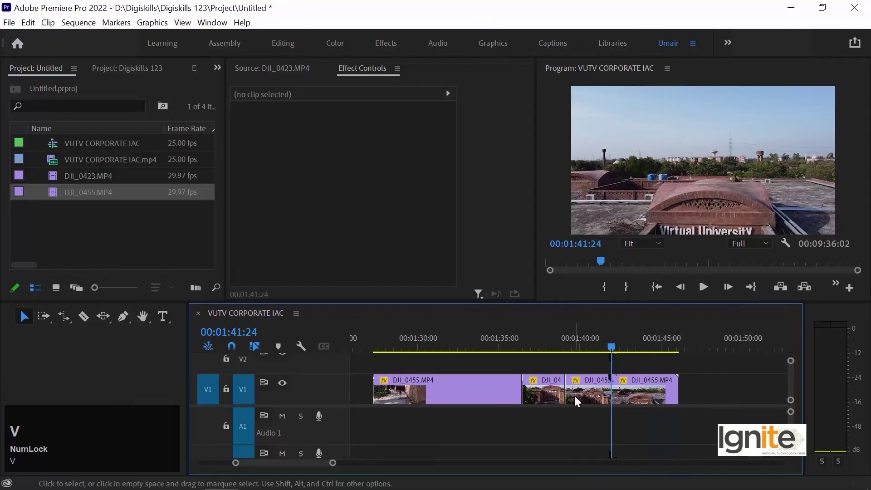
left_click(578, 400)
key("Delete")
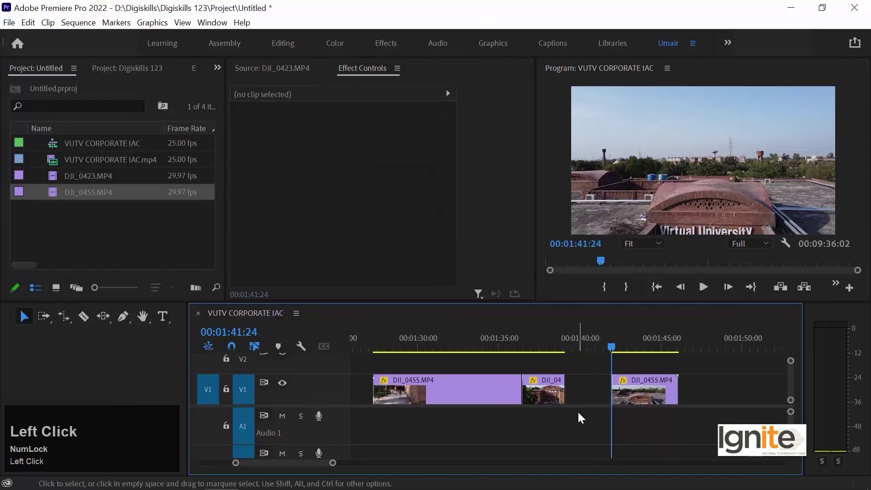
right_click(583, 388)
left_click(592, 395)
- Play back the shortened DJI_0455.MP4 sequence on V1 from just before the 00:01:36:10 cut through the newest join
key("Up")
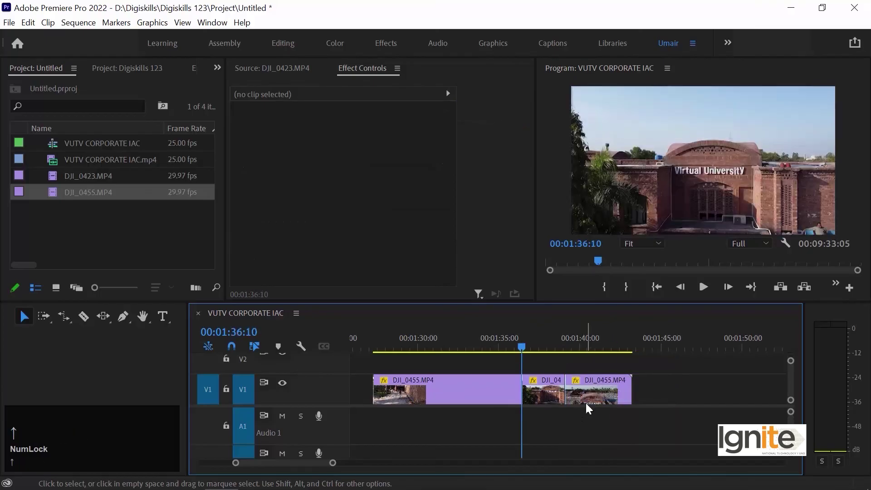
left_click(494, 341)
key("space")
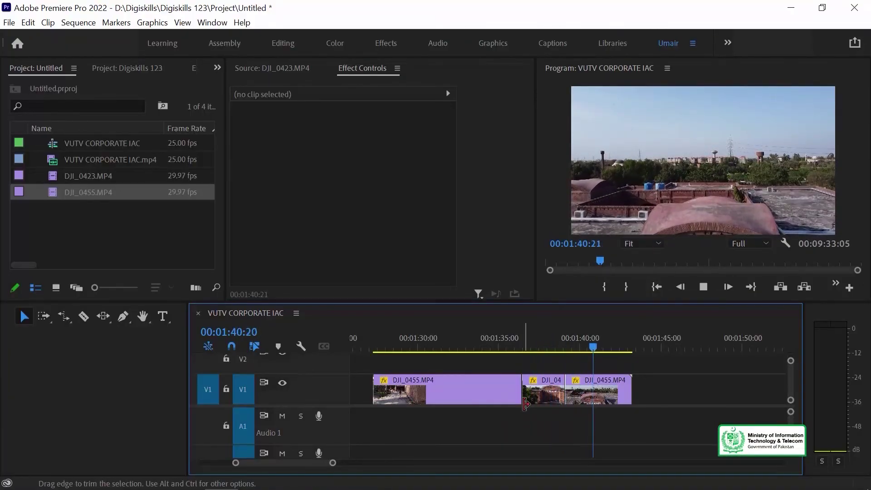
key("space")
- Switch to the Razor tool with the DJI_0455.MP4 clips on V1 in view
key("minus")
key("minus")
key("equal")
key("equal")
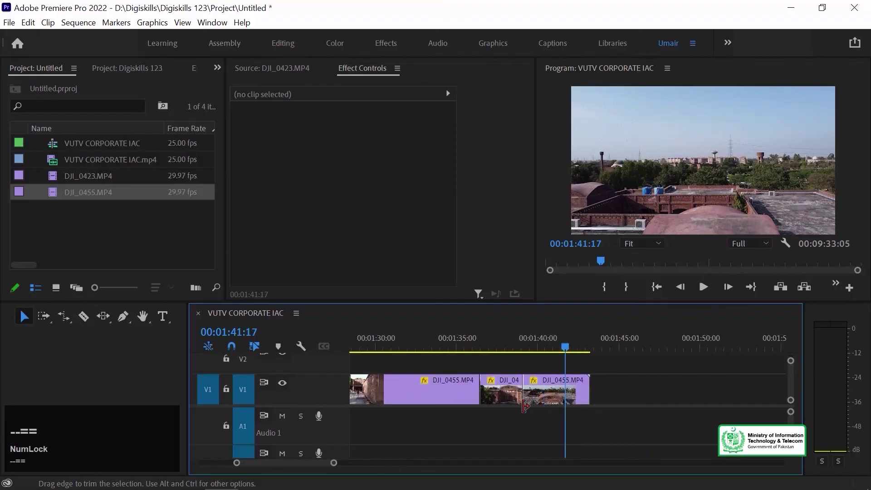
left_click(88, 319)
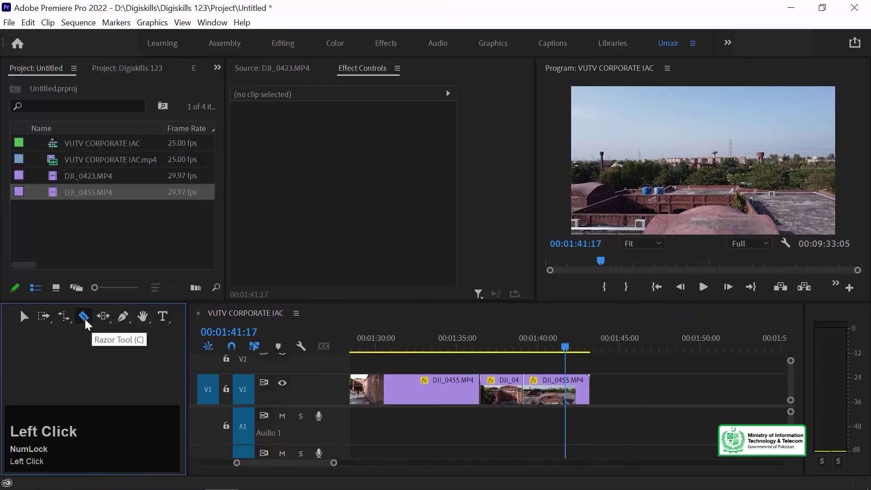